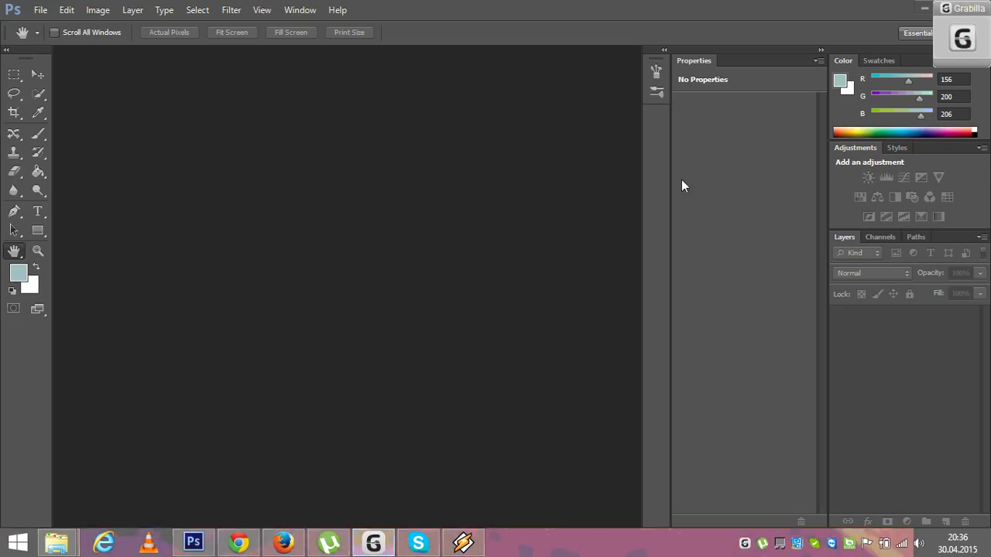
Open DSC_0273.JPG from the My Curly Photography folder
{"action": "left_click", "coordinate": [40, 10]}
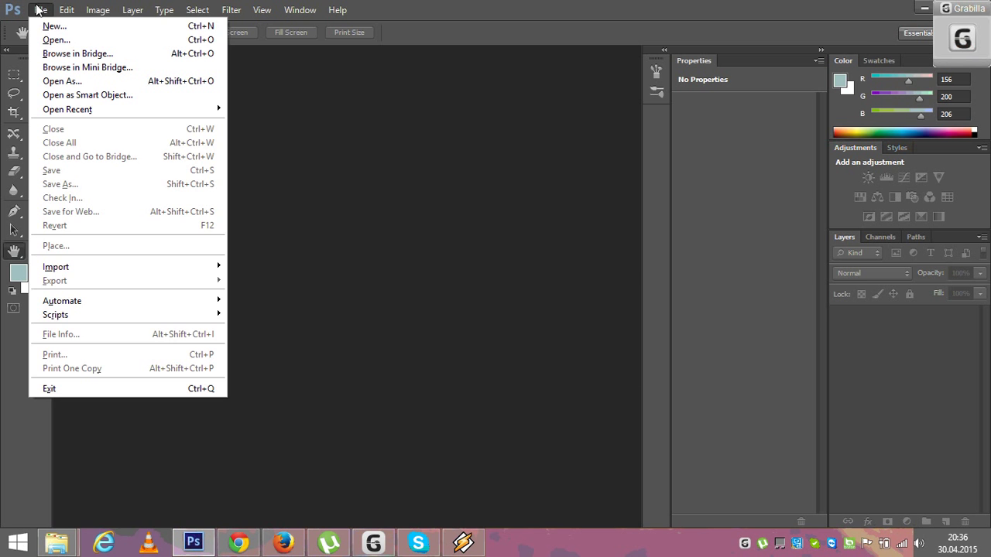
{"action": "left_click", "coordinate": [47, 38]}
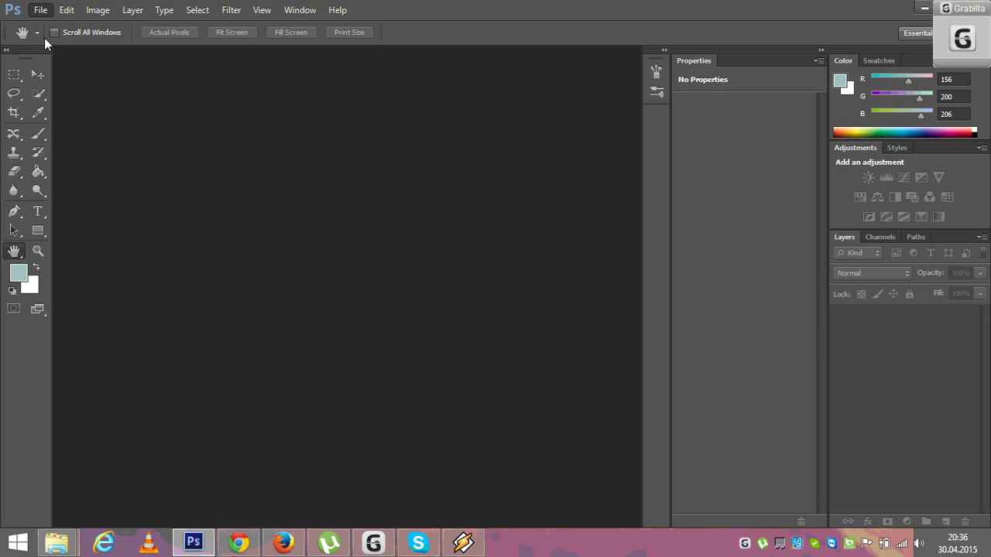
{"action": "left_click_drag", "start_coordinate": [849, 126], "coordinate": [839, 322]}
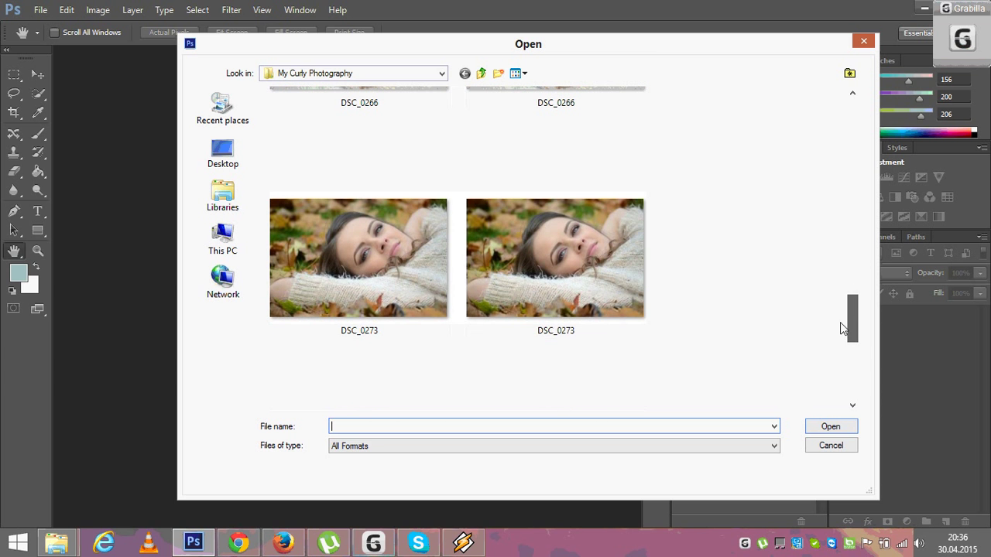
{"action": "left_click", "coordinate": [436, 288]}
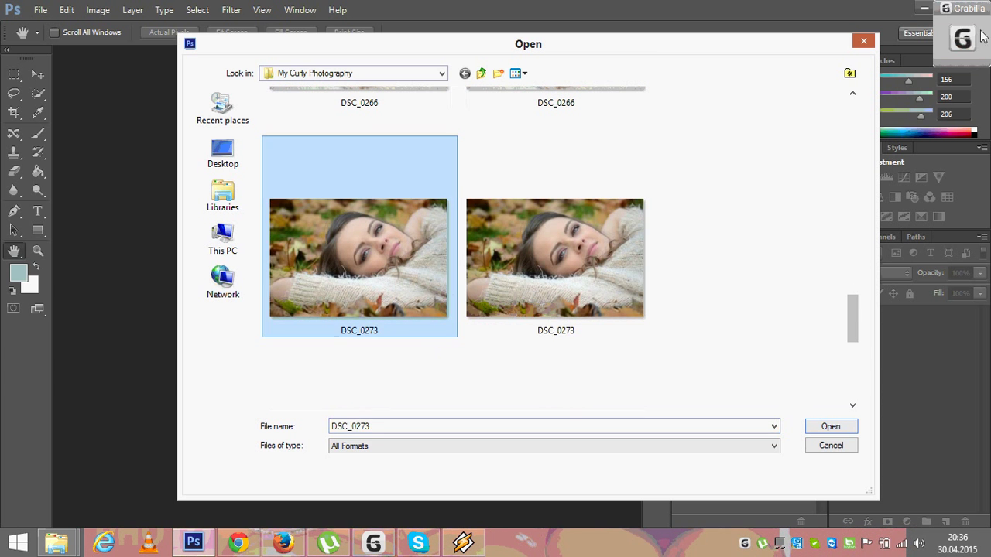
{"action": "left_click", "coordinate": [822, 427]}
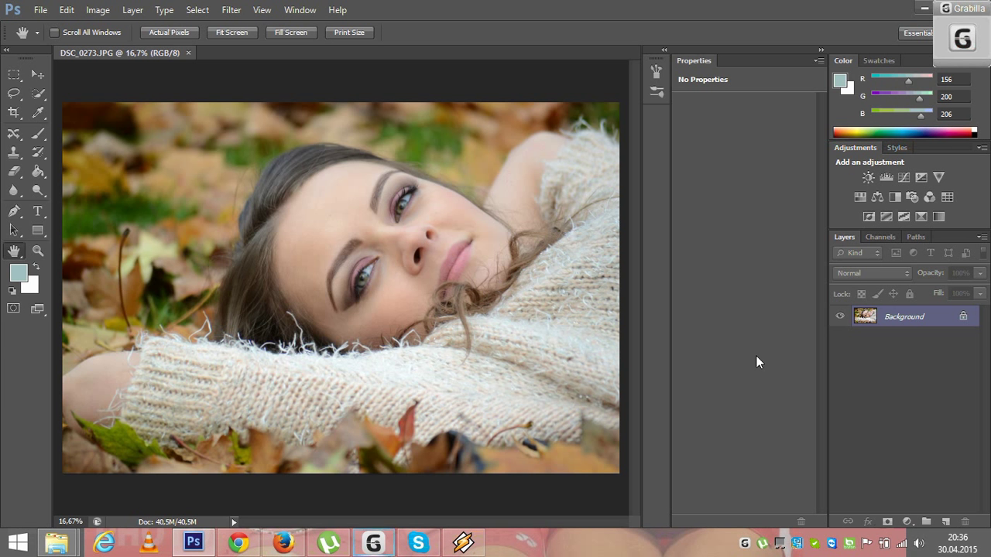
Duplicate the Background as Layer 1, discarding a briefly created empty group
{"action": "key", "text": "ctrl+j"}
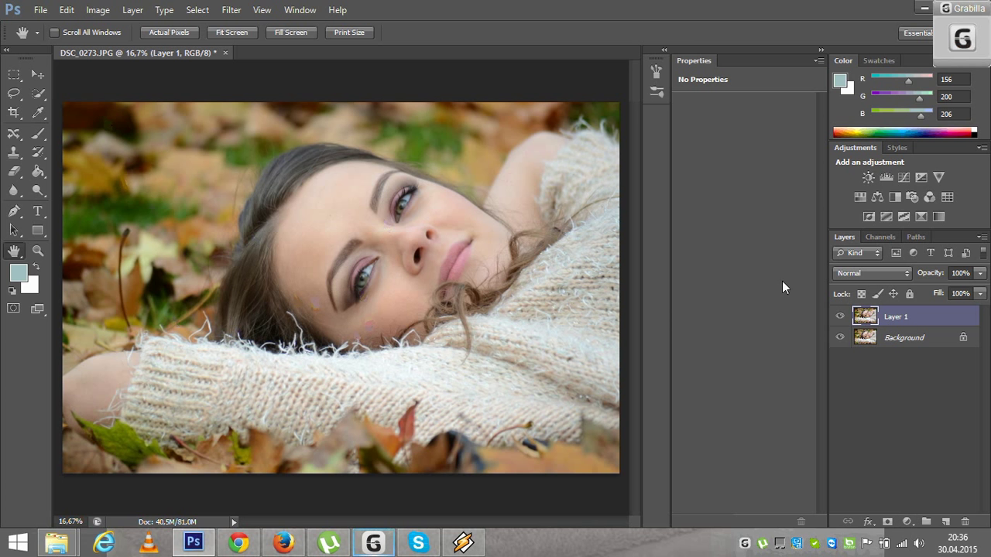
{"action": "left_click", "coordinate": [921, 522]}
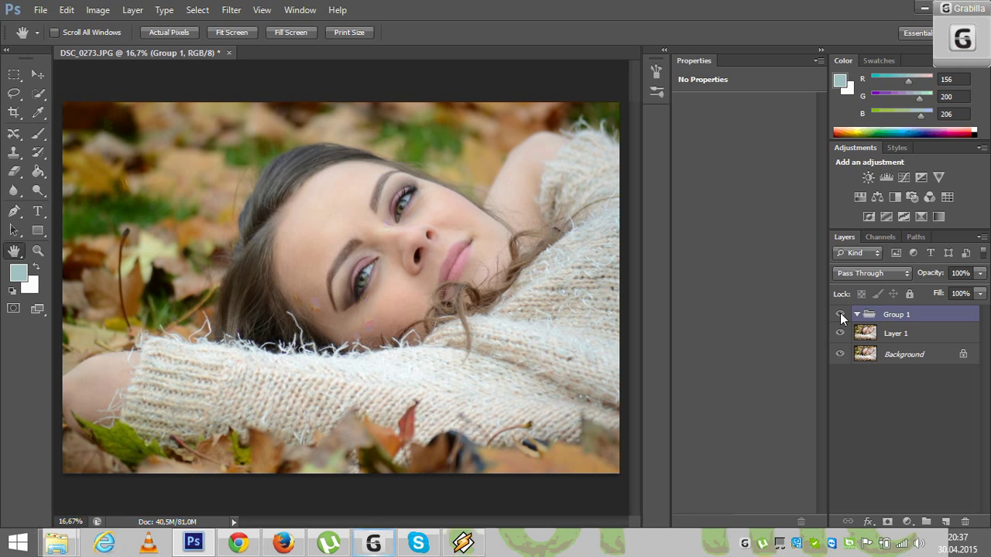
{"action": "key", "text": "ctrl+z"}
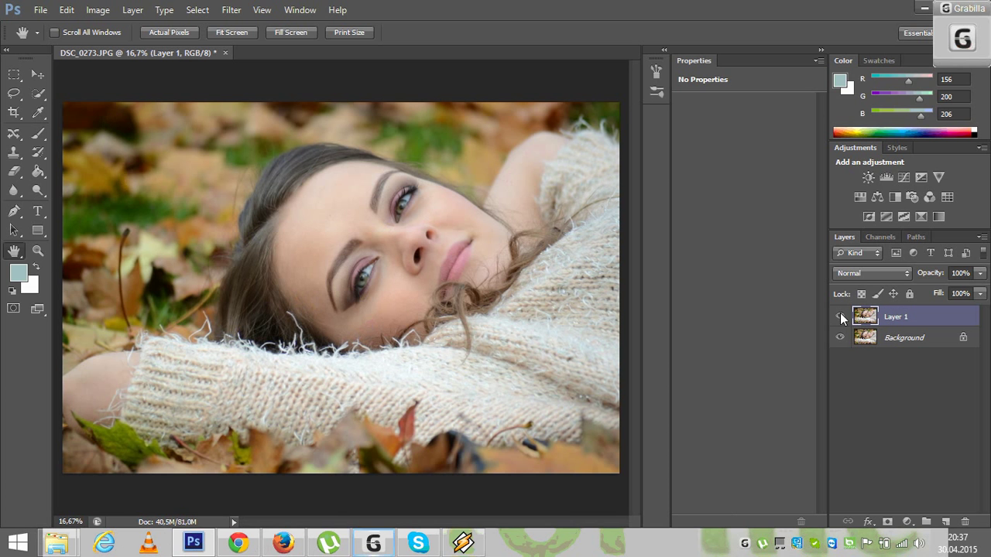
{"action": "left_click", "coordinate": [907, 522]}
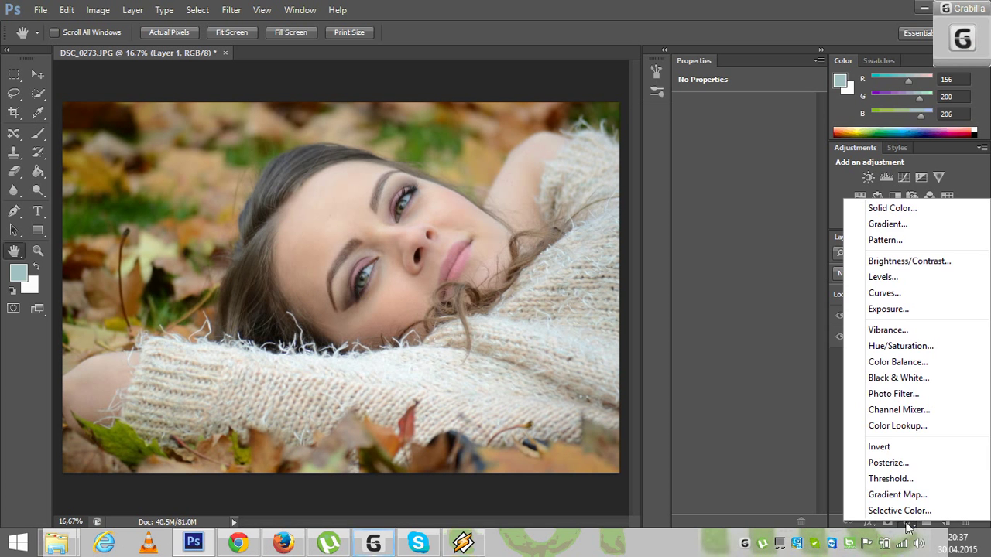
Add an Exposure adjustment layer lowered to -1,16 to darken the portrait
{"action": "left_click", "coordinate": [917, 310]}
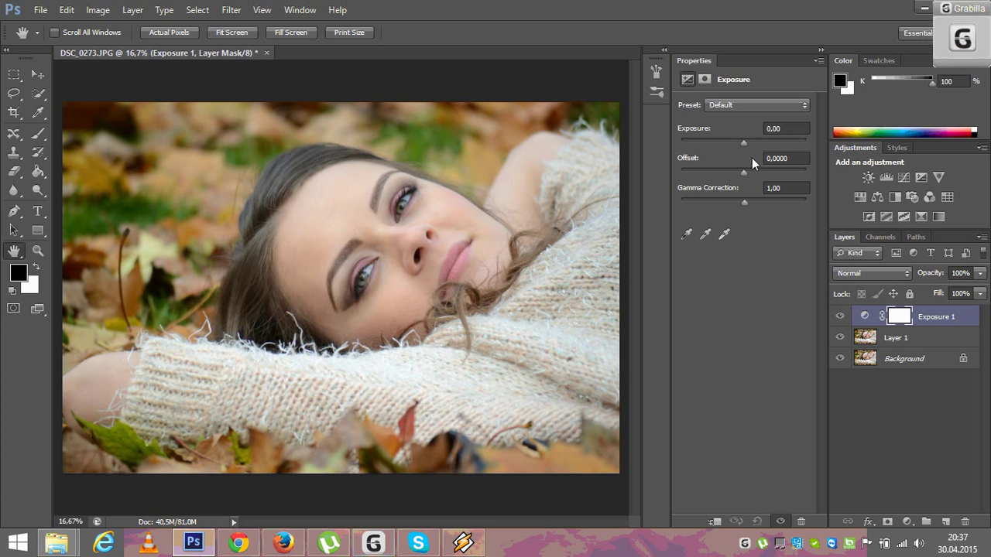
{"action": "left_click_drag", "start_coordinate": [744, 144], "coordinate": [733, 147]}
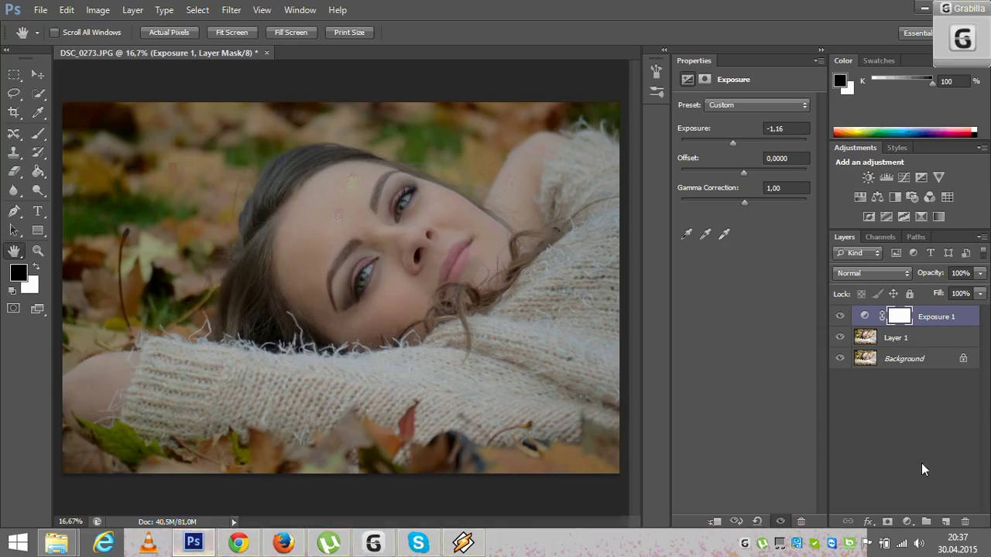
{"action": "left_click", "coordinate": [908, 524]}
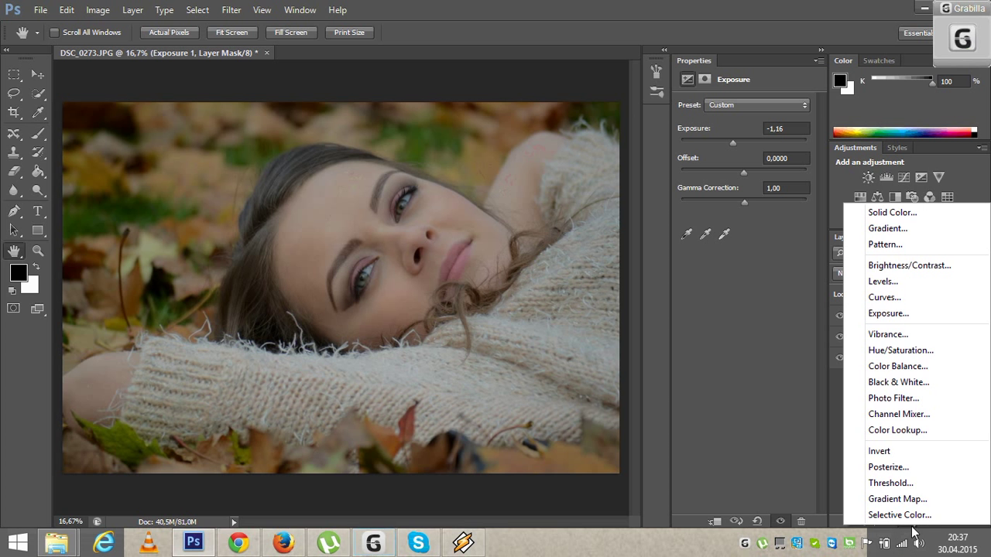
Add a Color Lookup layer, try Crisp_Warm.look, then settle on EdgyAmber.3DL
{"action": "left_click", "coordinate": [964, 435]}
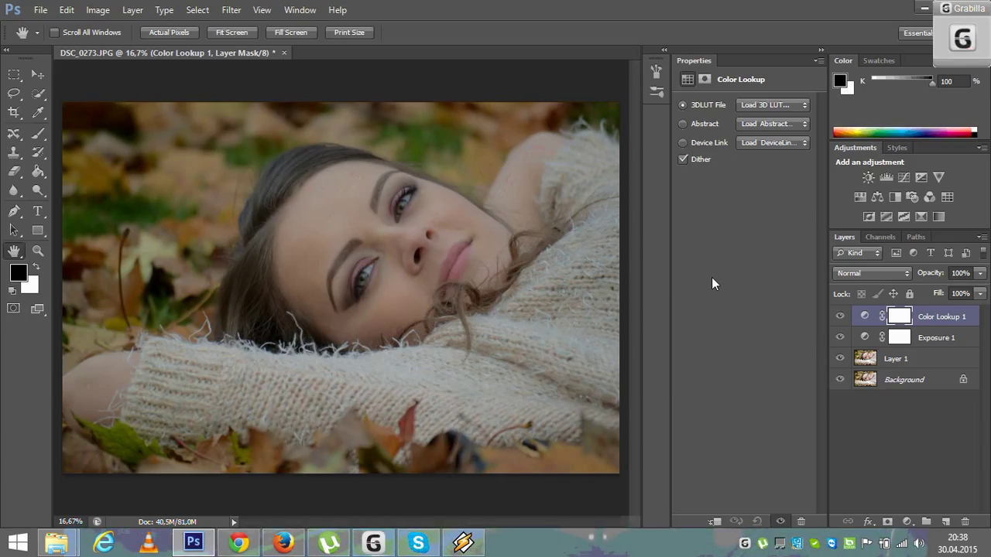
{"action": "left_click", "coordinate": [767, 107]}
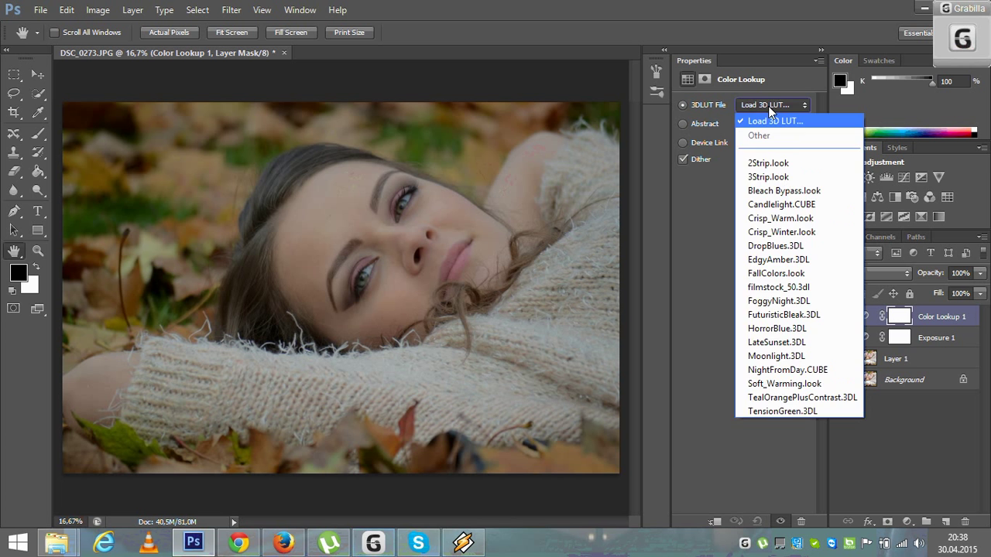
{"action": "left_click", "coordinate": [713, 213]}
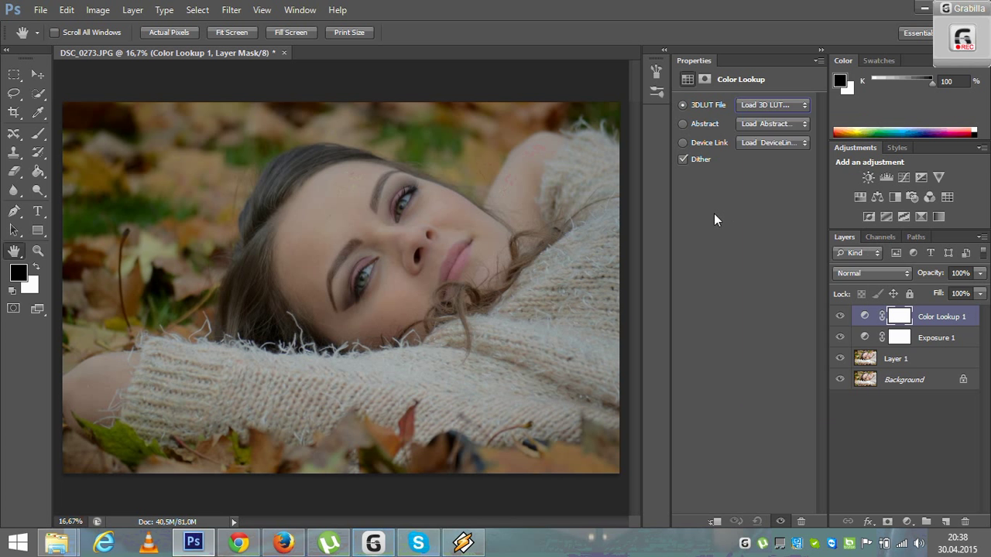
{"action": "left_click", "coordinate": [755, 124]}
{"action": "left_click", "coordinate": [761, 104]}
{"action": "left_click", "coordinate": [762, 105]}
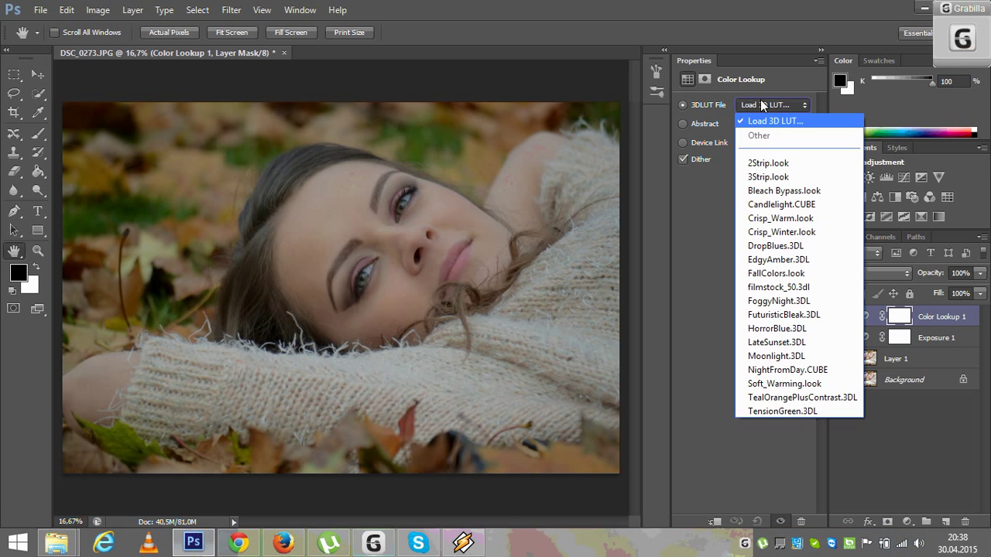
{"action": "left_click", "coordinate": [776, 219]}
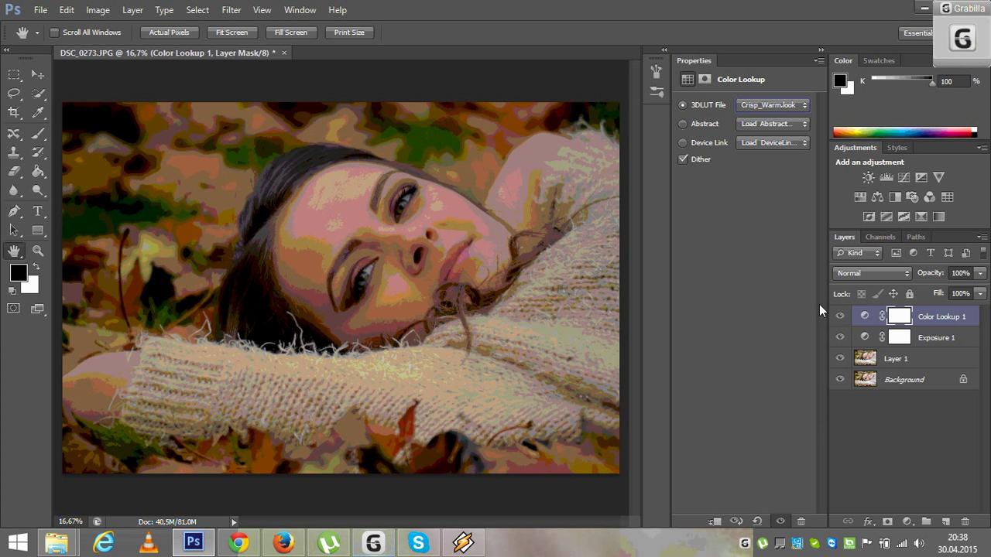
{"action": "left_click", "coordinate": [768, 107]}
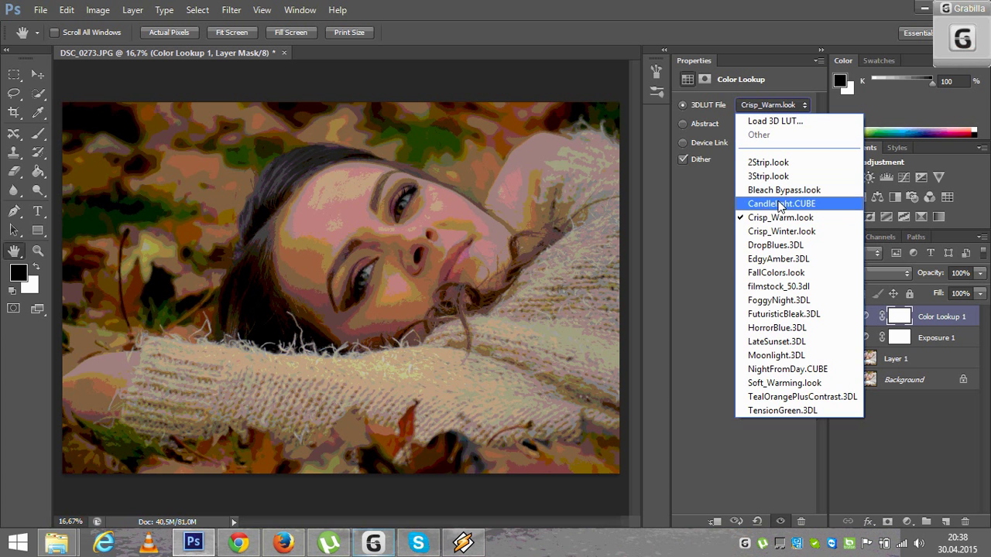
{"action": "left_click", "coordinate": [779, 259]}
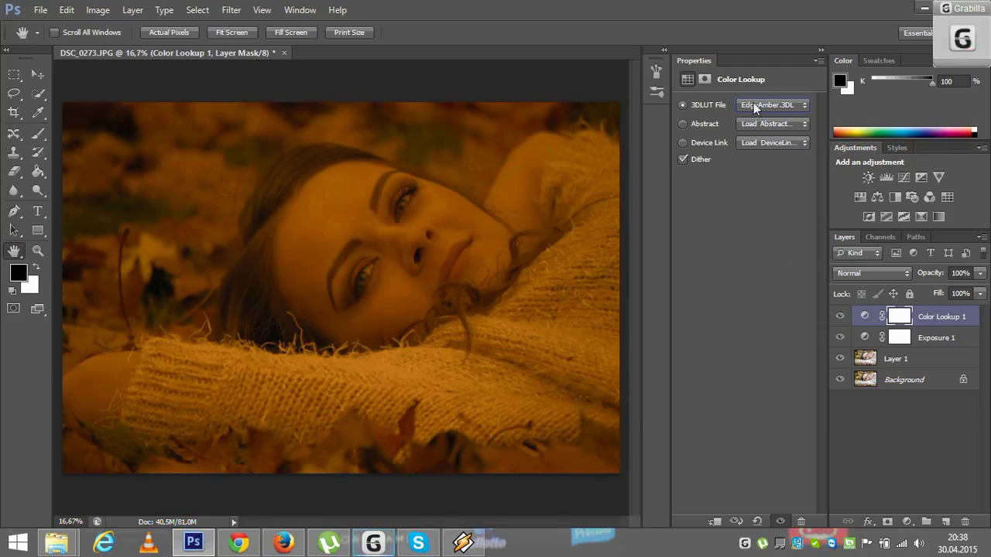
Try lower Fill and Opacity on Color Lookup 1, then undo back to no LUT loaded
{"action": "left_click", "coordinate": [980, 294]}
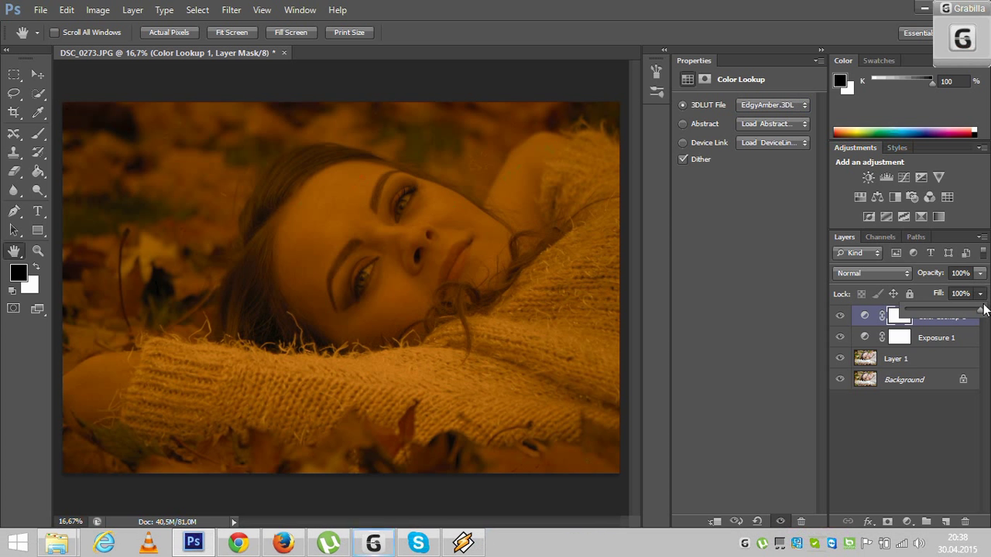
{"action": "left_click_drag", "start_coordinate": [979, 310], "coordinate": [949, 322]}
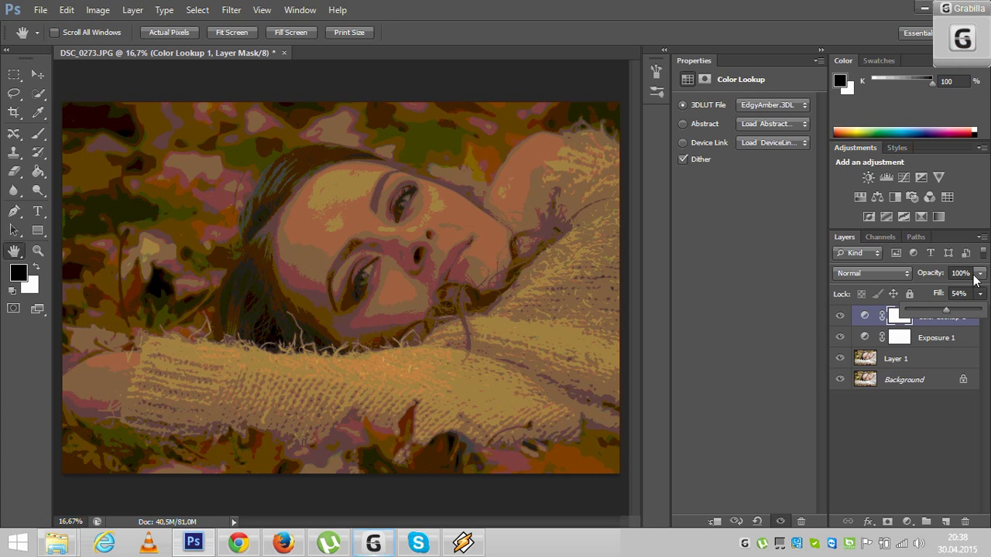
{"action": "left_click_drag", "start_coordinate": [979, 272], "coordinate": [986, 319]}
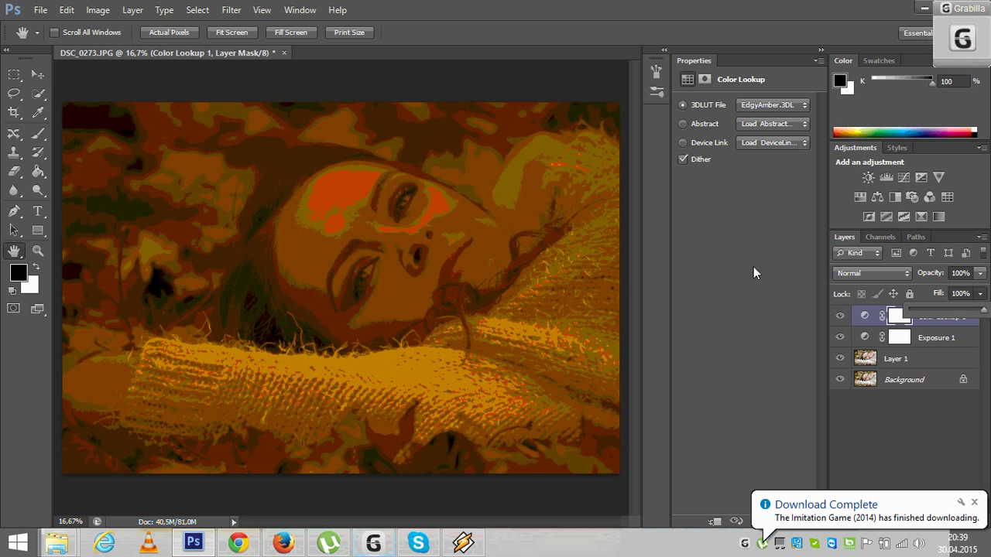
{"action": "key", "text": "Escape"}
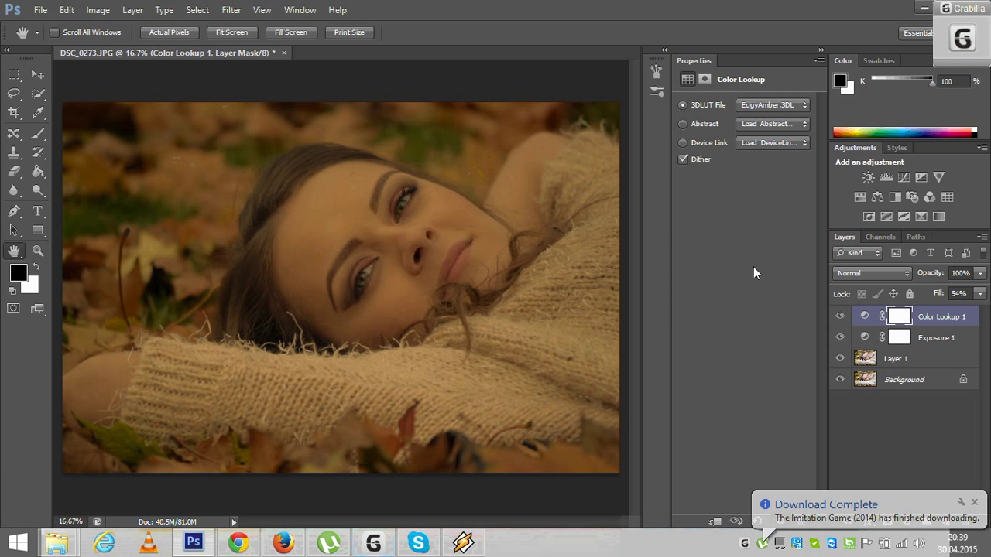
{"action": "key", "text": "shift+0"}
{"action": "key", "text": "ctrl+alt+z"}
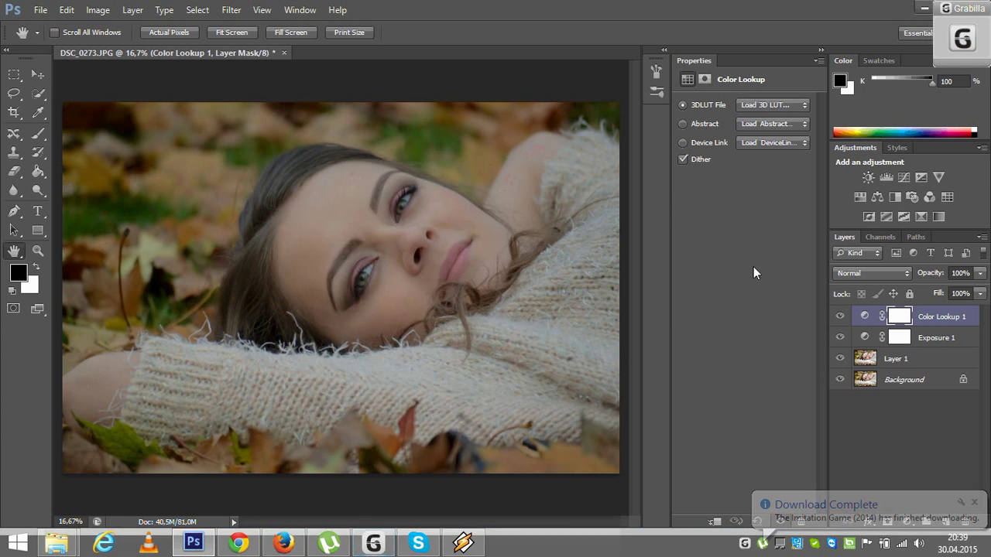
{"action": "left_click", "coordinate": [747, 106]}
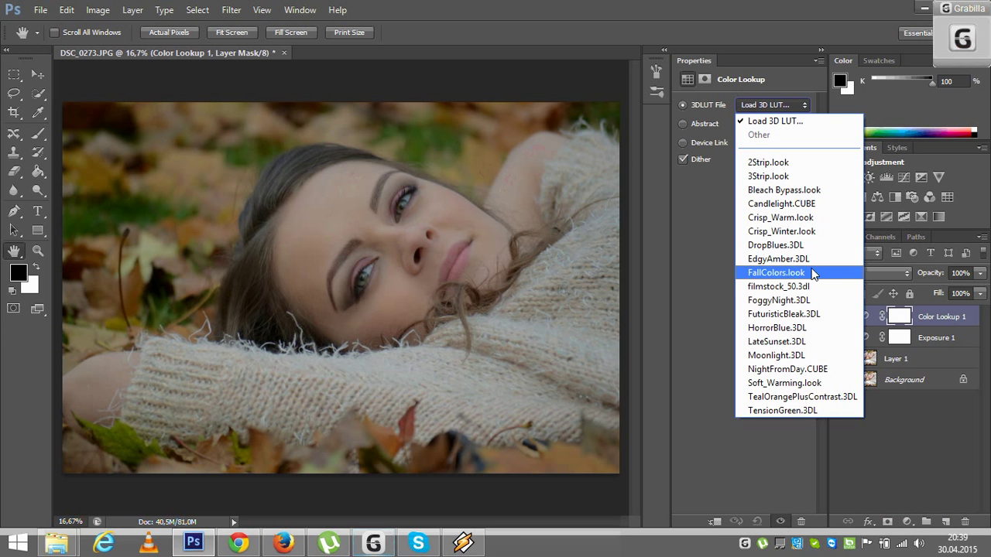
Load FoggyNight.3DL into Color Lookup 1 and set its blend mode to Soft Light
{"action": "left_click", "coordinate": [807, 300]}
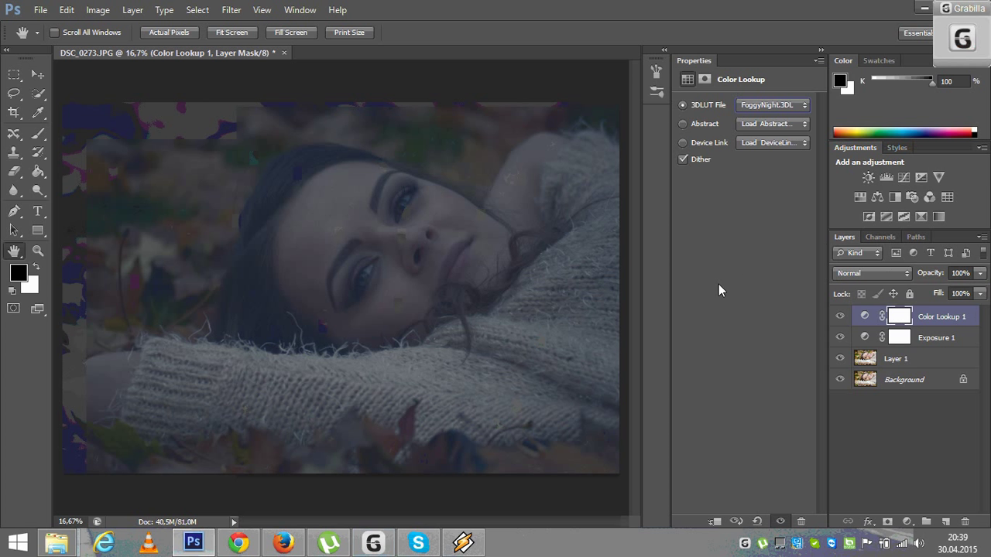
{"action": "left_click", "coordinate": [881, 275]}
{"action": "left_click", "coordinate": [877, 192]}
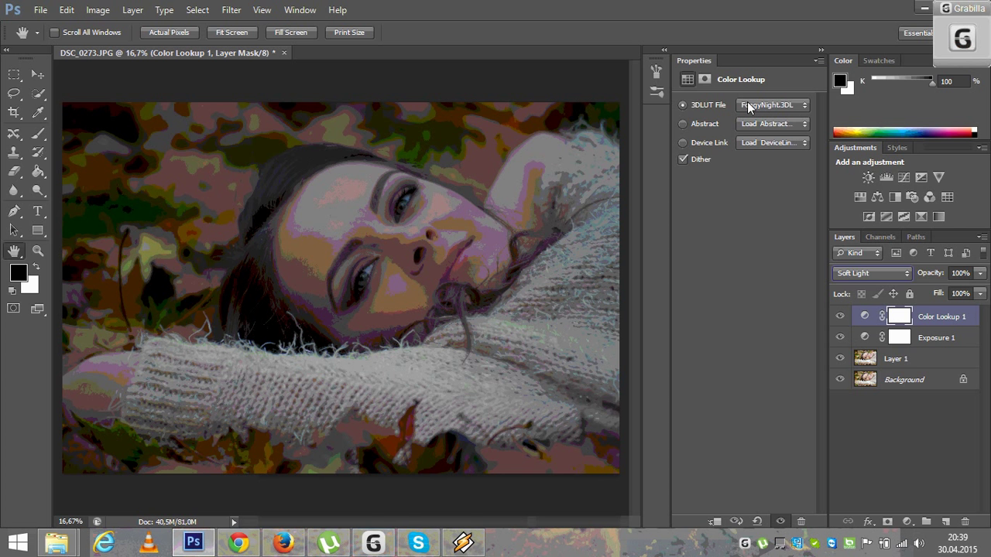
Try Hard Light, Pin Light, Linear Light, Difference and Exclusion blending on Color Lookup 1
{"action": "left_click", "coordinate": [873, 274]}
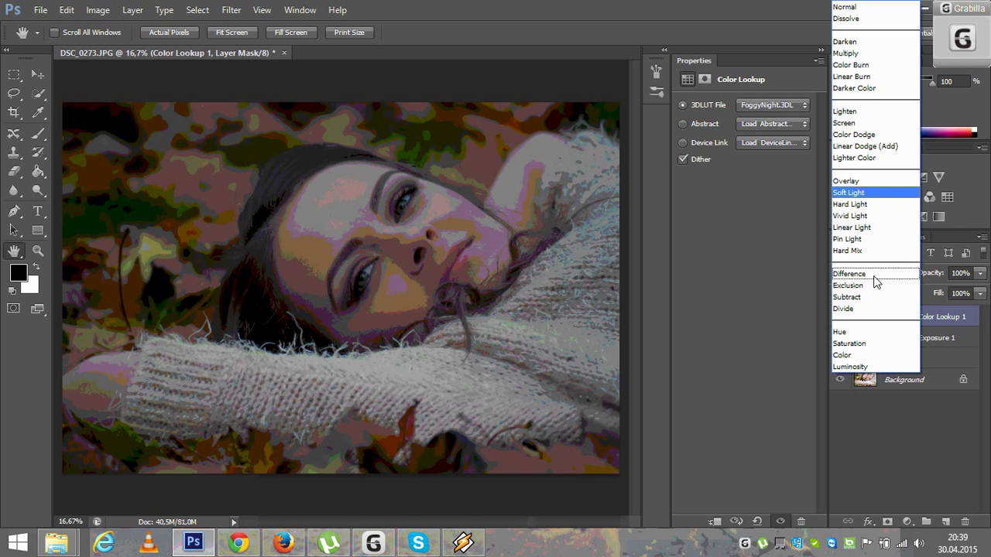
{"action": "left_click", "coordinate": [870, 203]}
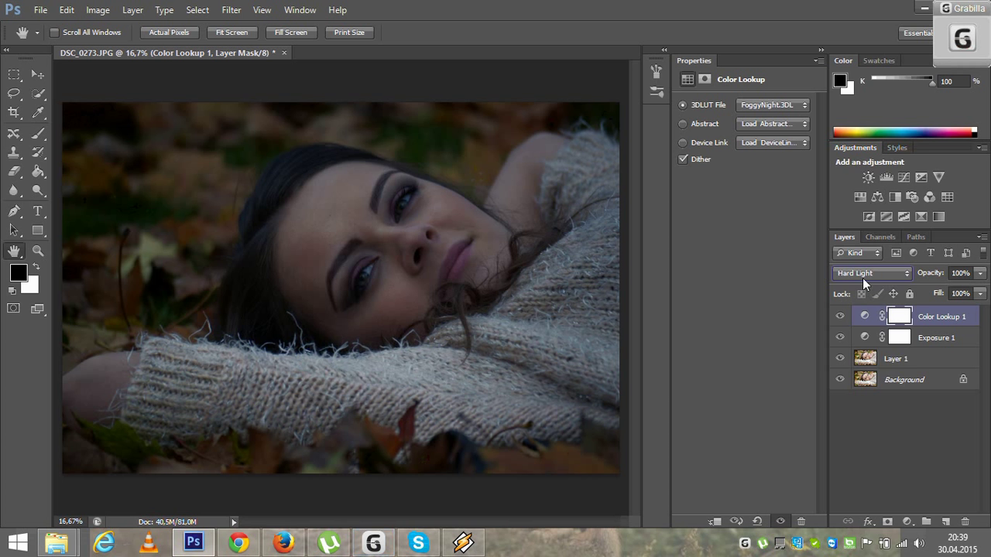
{"action": "left_click", "coordinate": [863, 276]}
{"action": "left_click", "coordinate": [868, 241]}
{"action": "left_click", "coordinate": [859, 277]}
{"action": "left_click", "coordinate": [855, 226]}
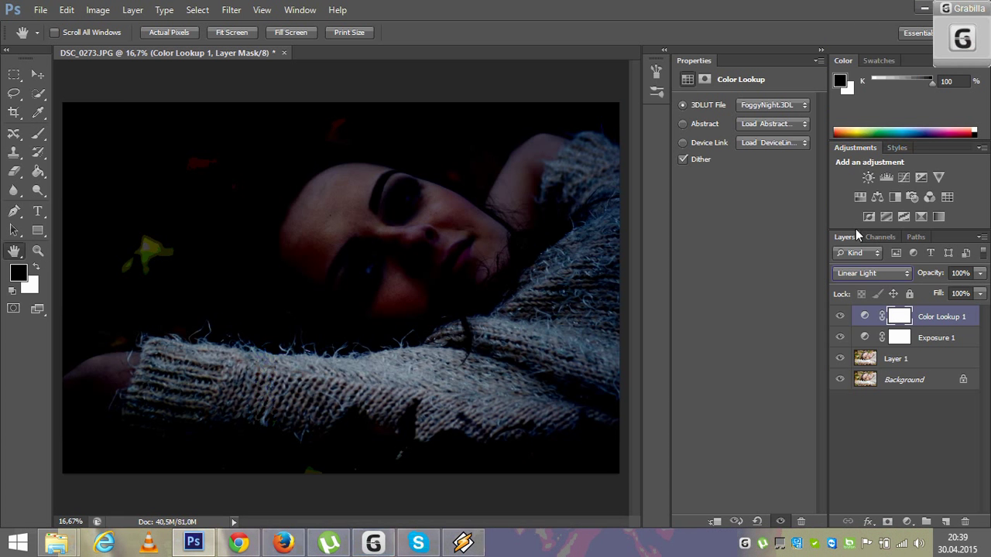
{"action": "left_click", "coordinate": [859, 274]}
{"action": "left_click", "coordinate": [859, 274]}
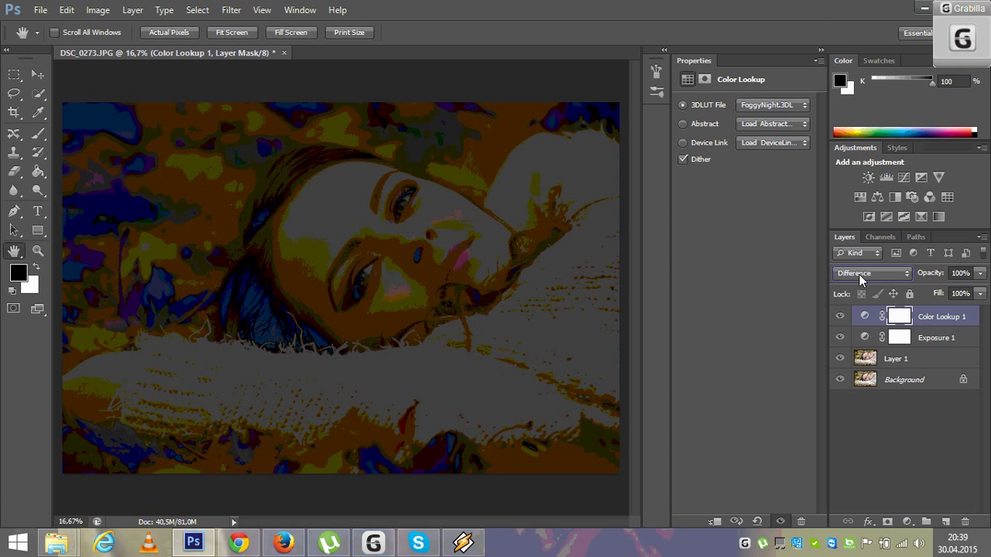
{"action": "left_click", "coordinate": [859, 274]}
{"action": "left_click", "coordinate": [849, 286]}
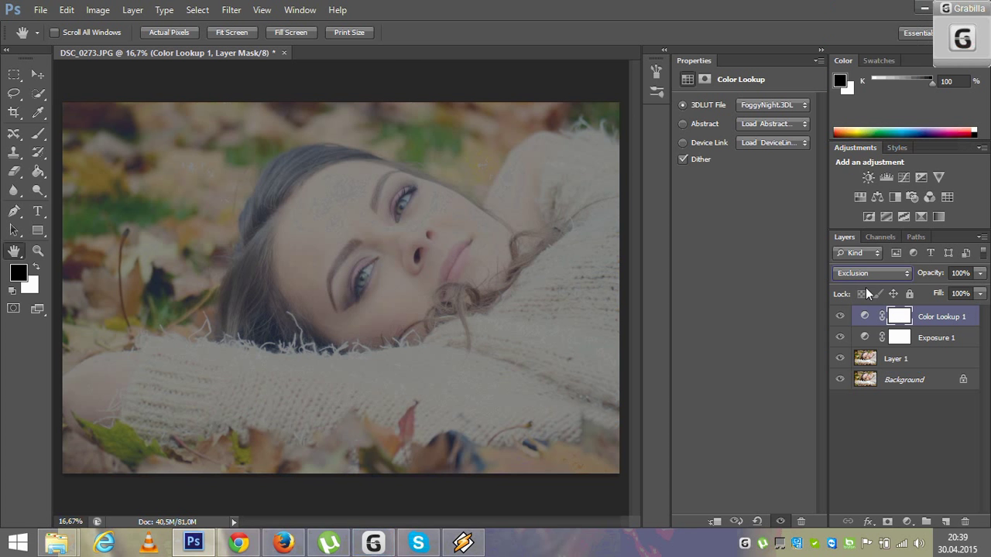
Return Color Lookup 1 to Soft Light and lower its opacity to 64%
{"action": "left_click", "coordinate": [860, 276]}
{"action": "left_click", "coordinate": [859, 195]}
{"action": "left_click", "coordinate": [980, 272]}
{"action": "left_click_drag", "start_coordinate": [980, 290], "coordinate": [955, 296]}
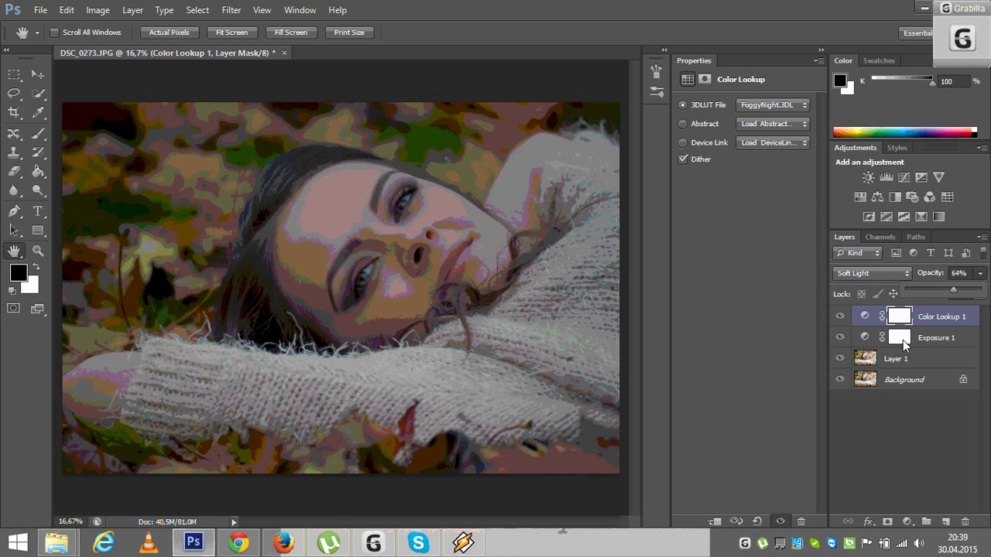
Hide and reshow Color Lookup 1, Exposure 1 and Layer 1 to compare with the original
{"action": "left_click", "coordinate": [837, 317]}
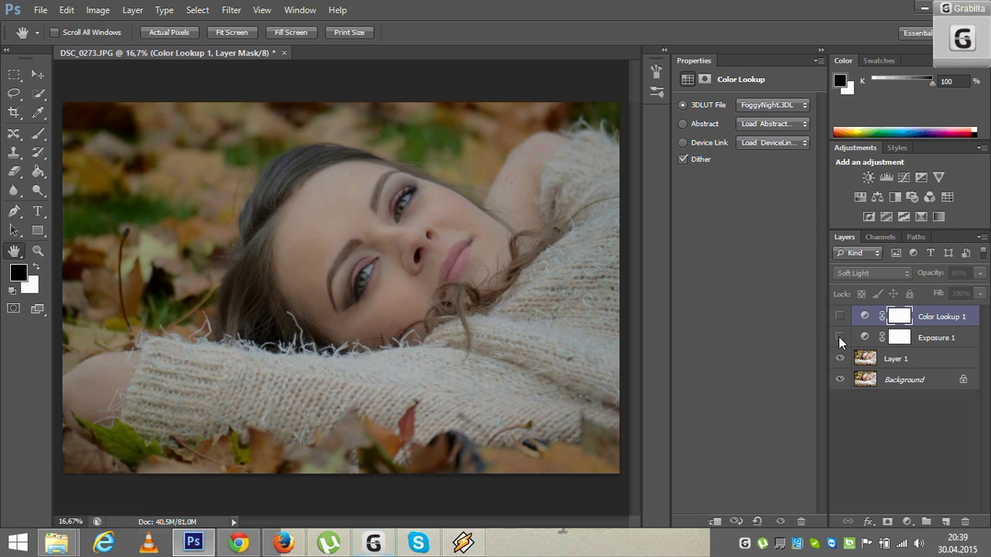
{"action": "left_click", "coordinate": [839, 337]}
{"action": "left_click", "coordinate": [839, 358]}
{"action": "left_click", "coordinate": [839, 358]}
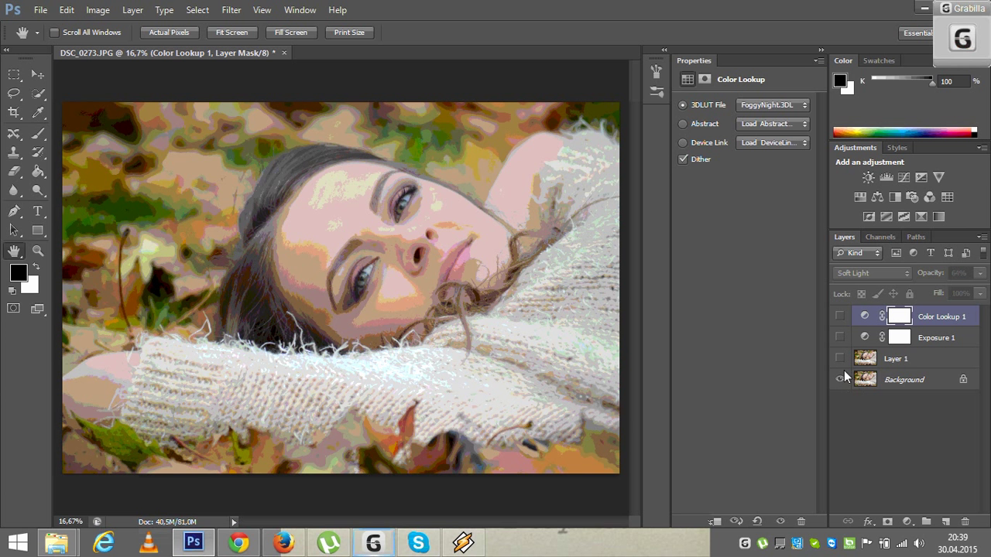
{"action": "left_click", "coordinate": [839, 358]}
{"action": "left_click", "coordinate": [840, 337]}
{"action": "left_click", "coordinate": [840, 316]}
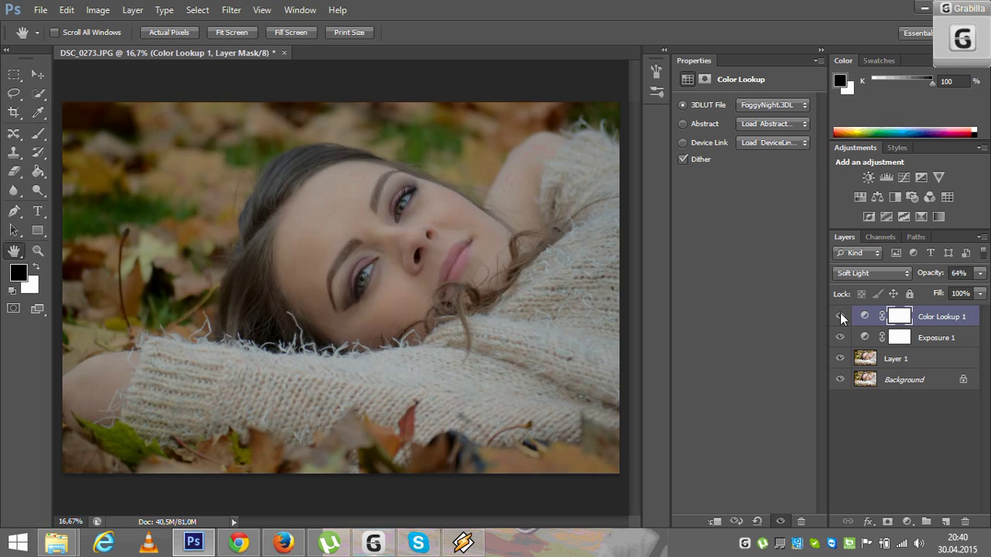
Step back through history to Pin Light blending at 100% opacity
{"action": "key", "text": "0"}
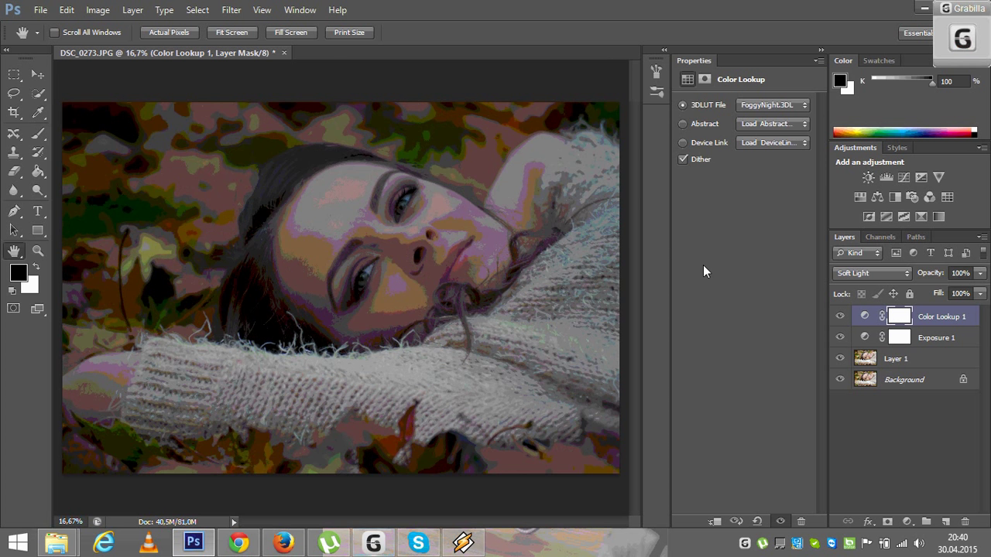
{"action": "key", "text": "shift+alt+x"}
{"action": "key", "text": "shift+minus"}
{"action": "key", "text": "shift+minus"}
{"action": "key", "text": "shift+minus"}
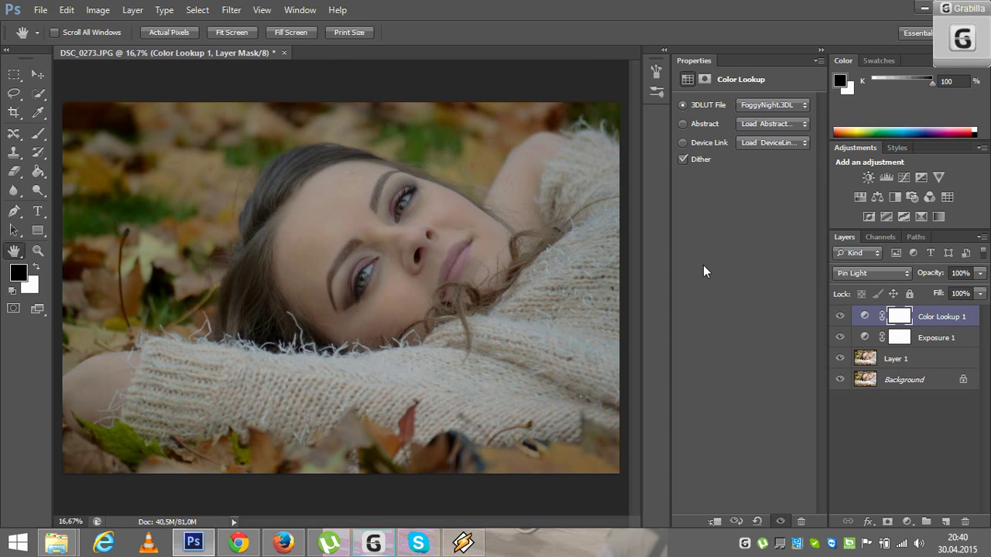
{"action": "left_click", "coordinate": [785, 104]}
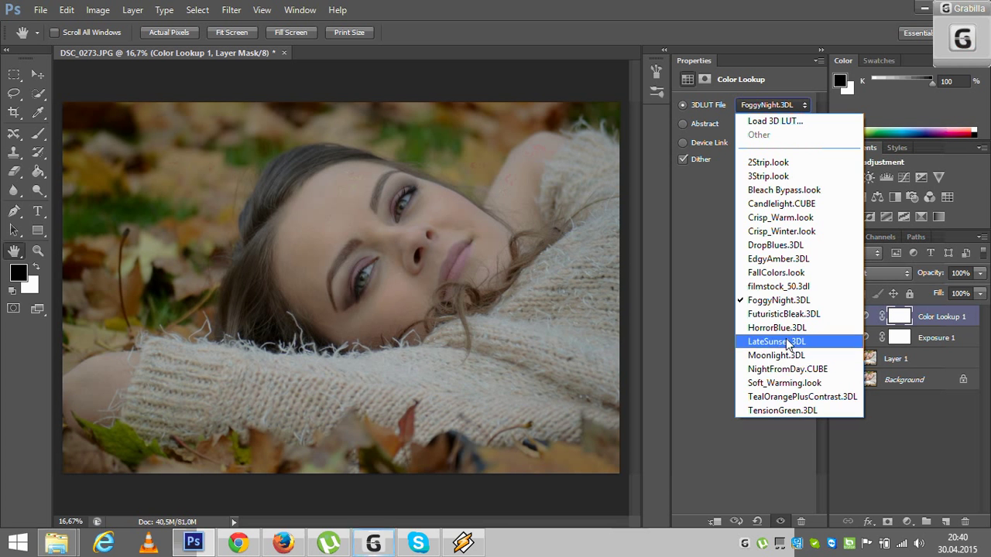
Try filmstock_50.3dl with Normal and Soft Light blending and reduced Fill and Opacity
{"action": "left_click", "coordinate": [784, 287]}
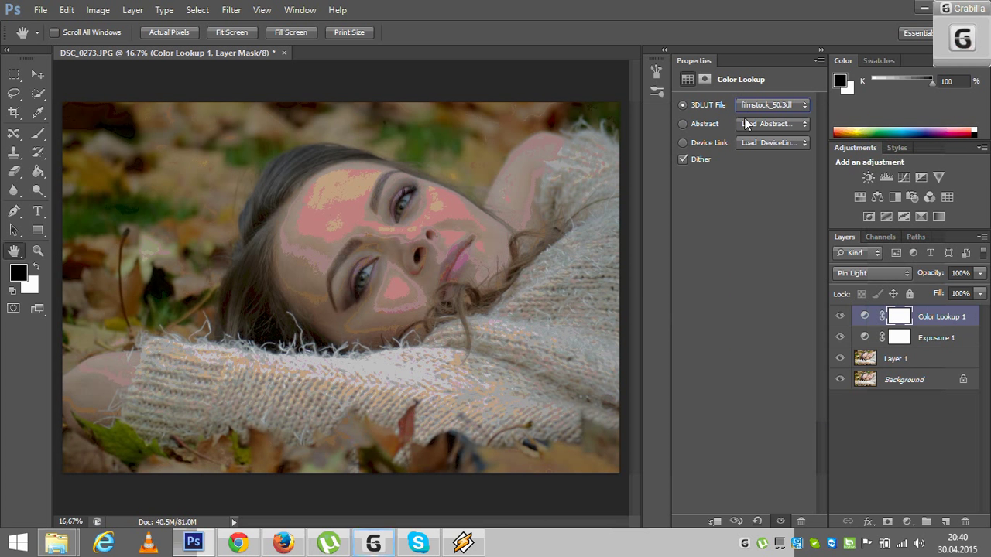
{"action": "left_click", "coordinate": [848, 272]}
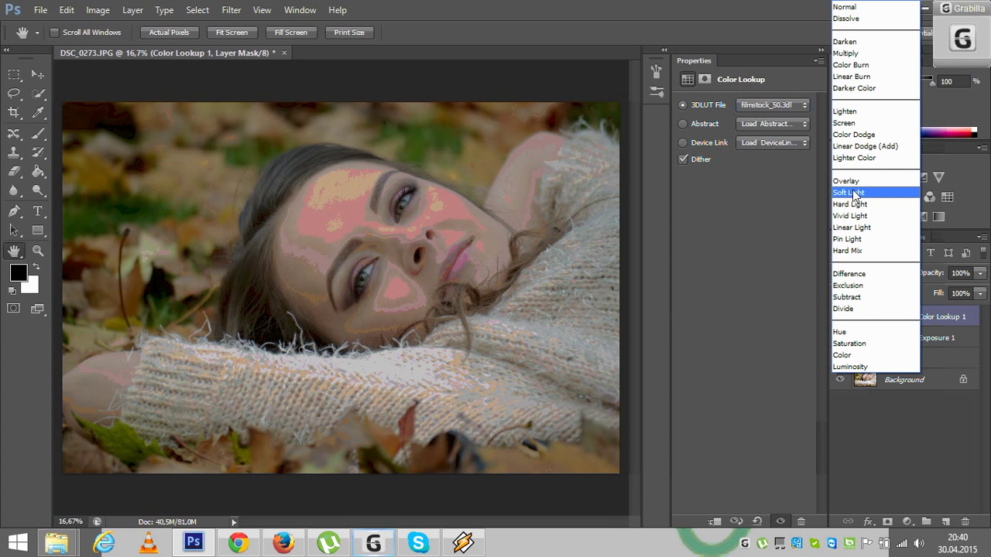
{"action": "left_click", "coordinate": [862, 6]}
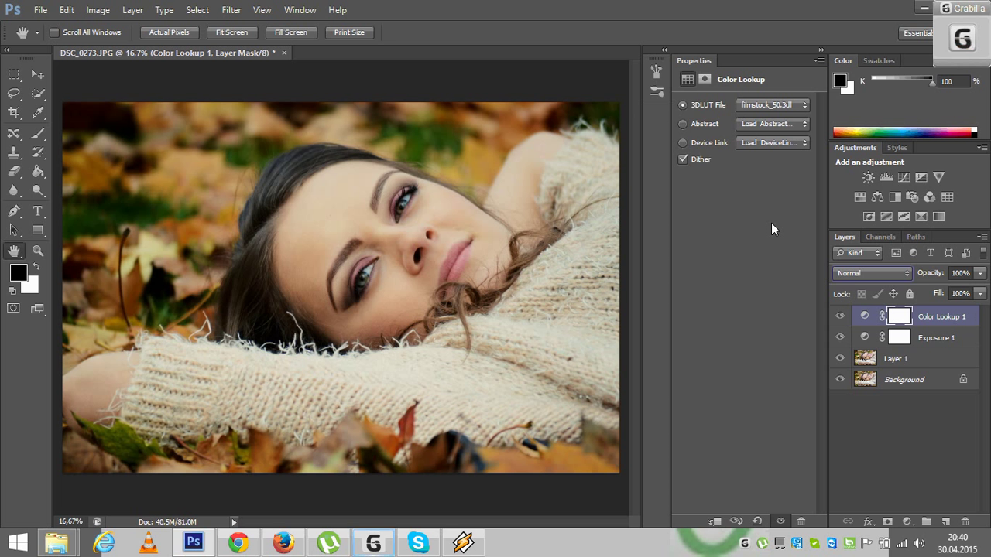
{"action": "left_click", "coordinate": [898, 273]}
{"action": "left_click", "coordinate": [875, 193]}
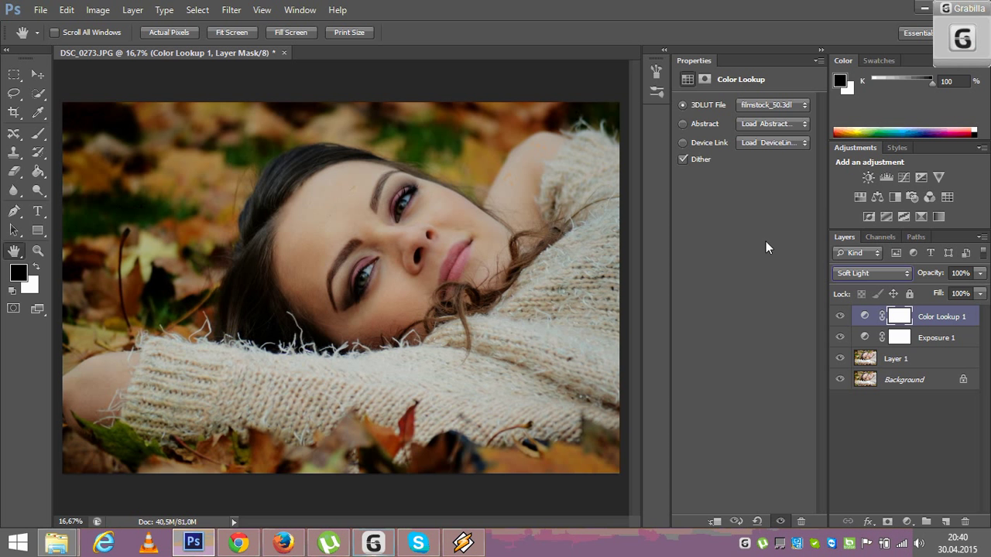
{"action": "left_click", "coordinate": [979, 295]}
{"action": "left_click_drag", "start_coordinate": [981, 311], "coordinate": [953, 317]}
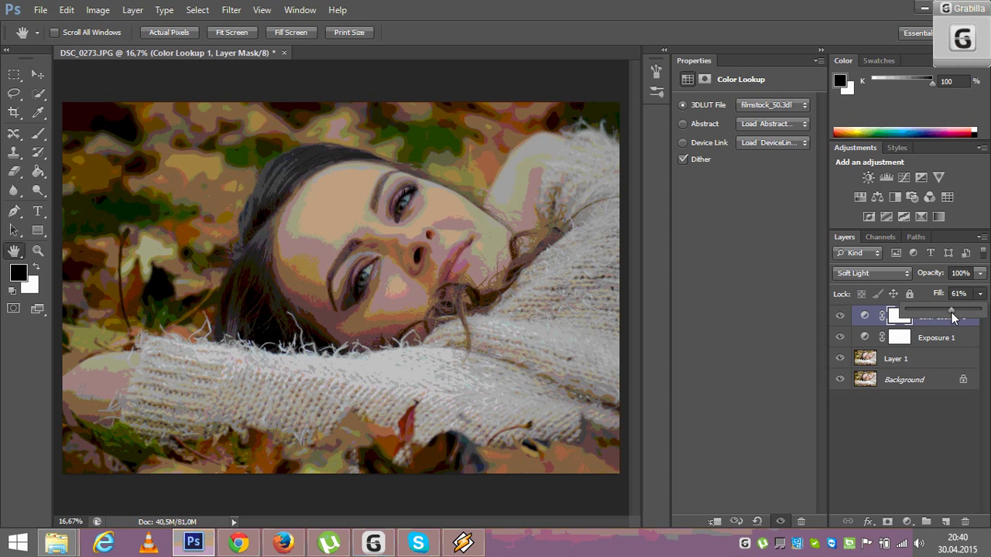
{"action": "left_click", "coordinate": [979, 273]}
{"action": "left_click_drag", "start_coordinate": [981, 293], "coordinate": [960, 297]}
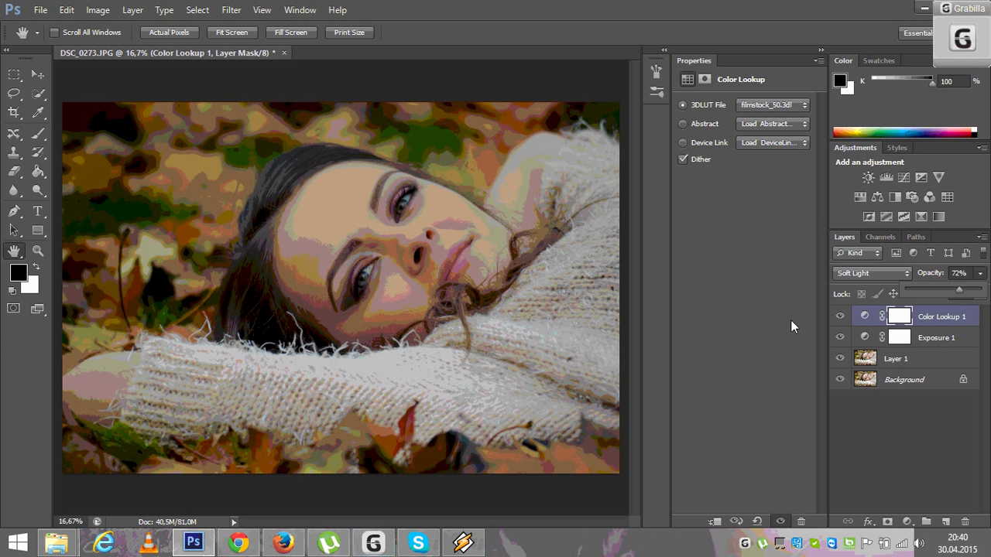
Undo back to an empty Color Lookup in Normal mode at 100% opacity
{"action": "key", "text": "Escape"}
{"action": "key", "text": "shift+plus"}
{"action": "key", "text": "shift+plus"}
{"action": "key", "text": "shift+plus"}
{"action": "key", "text": "shift+plus"}
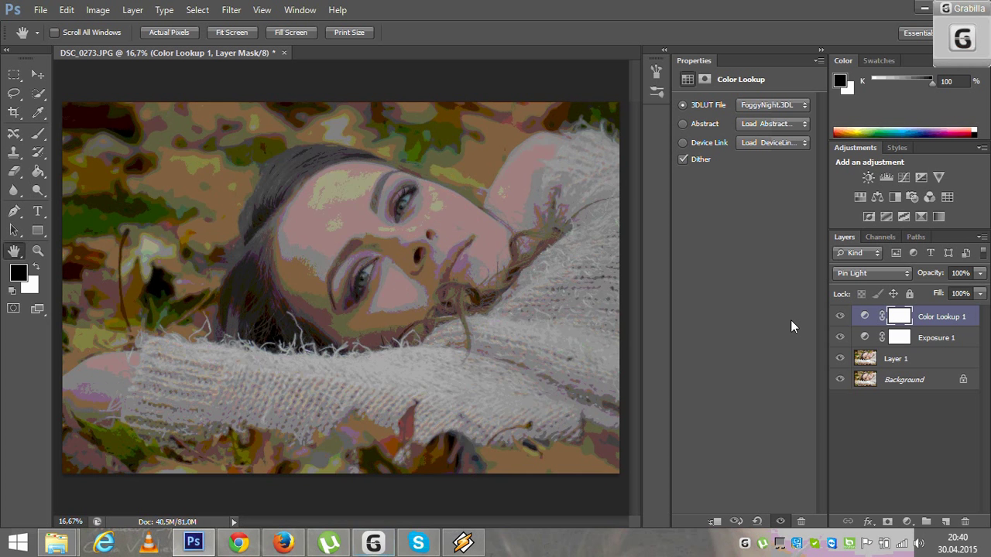
{"action": "key", "text": "shift+minus"}
{"action": "key", "text": "shift+minus"}
{"action": "key", "text": "shift+minus"}
{"action": "key", "text": "shift+minus"}
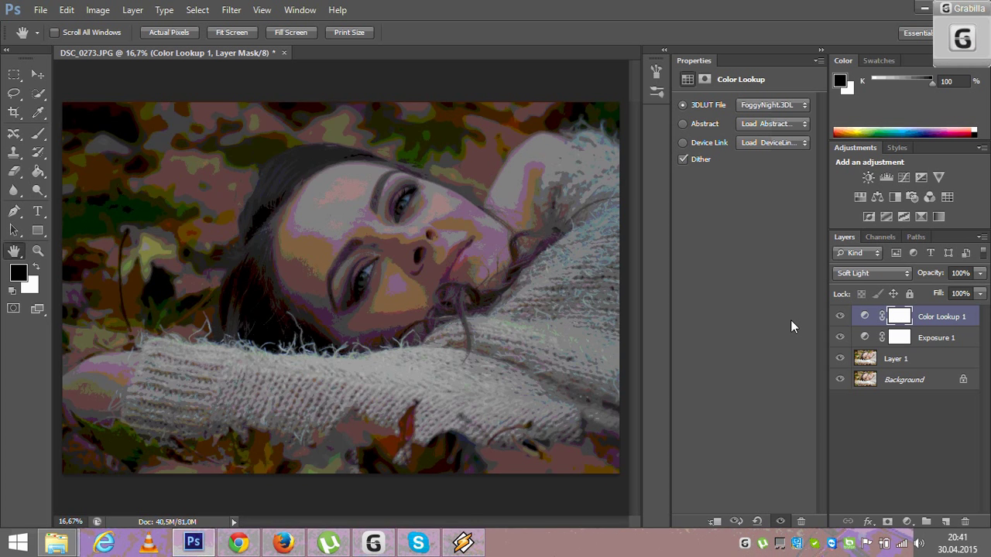
{"action": "key", "text": "ctrl+alt+z"}
{"action": "key", "text": "ctrl+alt+z"}
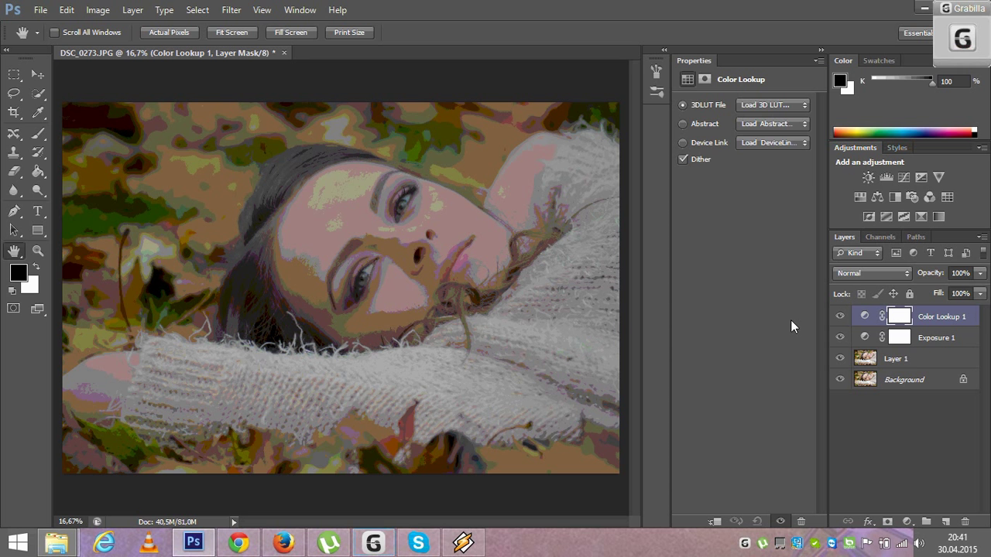
Try the Turquoise-Sepia abstract look in Soft Light, then undo the Soft Light blending
{"action": "left_click", "coordinate": [744, 145]}
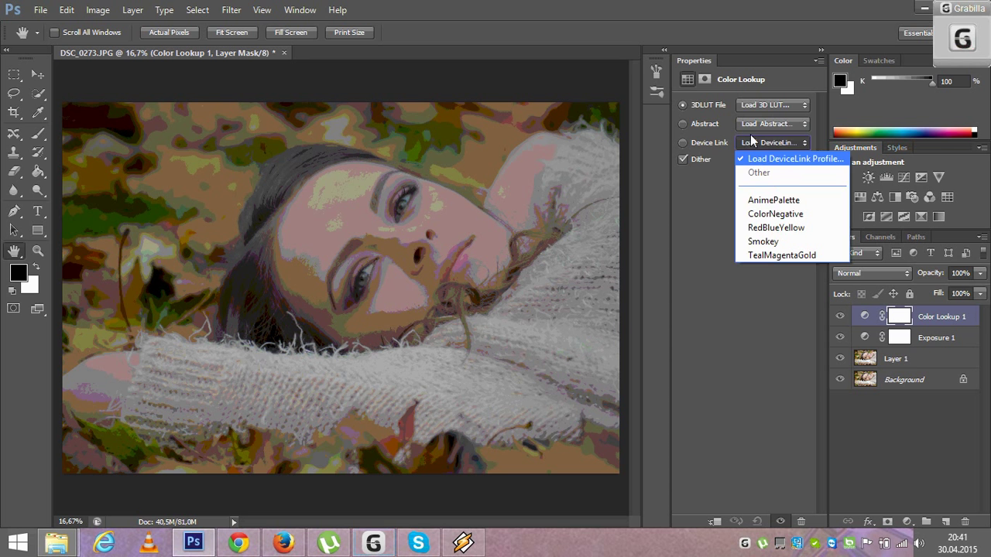
{"action": "left_click", "coordinate": [750, 129]}
{"action": "left_click", "coordinate": [750, 127]}
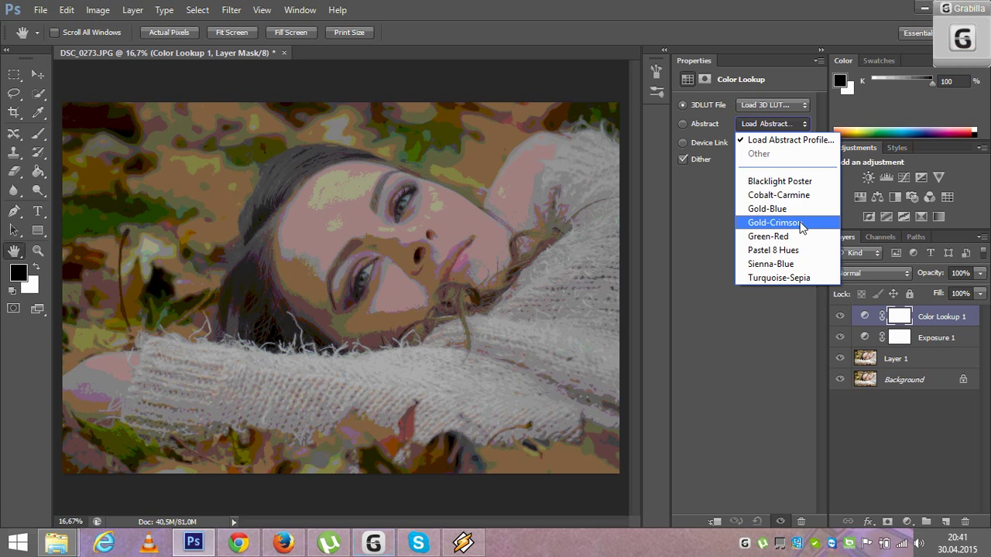
{"action": "left_click", "coordinate": [769, 279]}
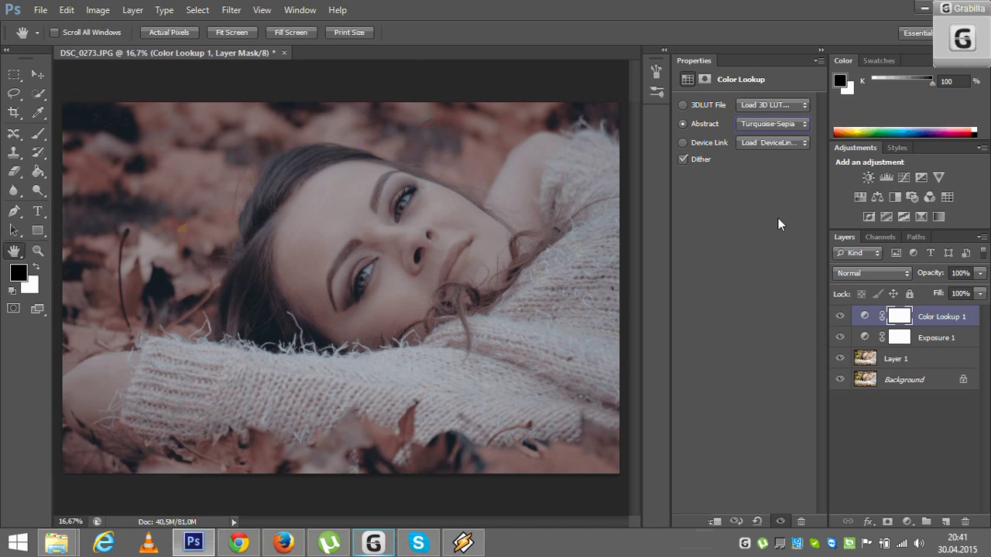
{"action": "left_click", "coordinate": [872, 275]}
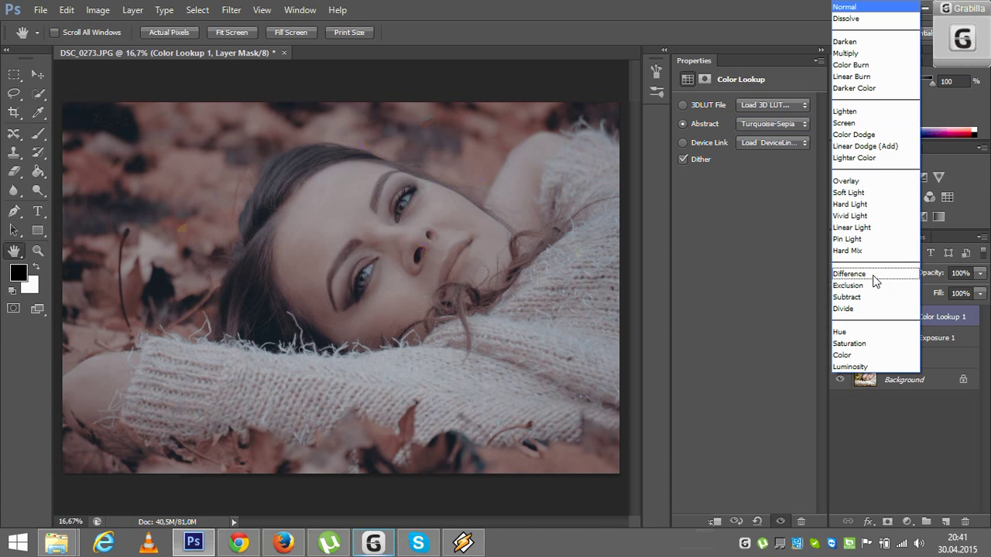
{"action": "left_click", "coordinate": [867, 193]}
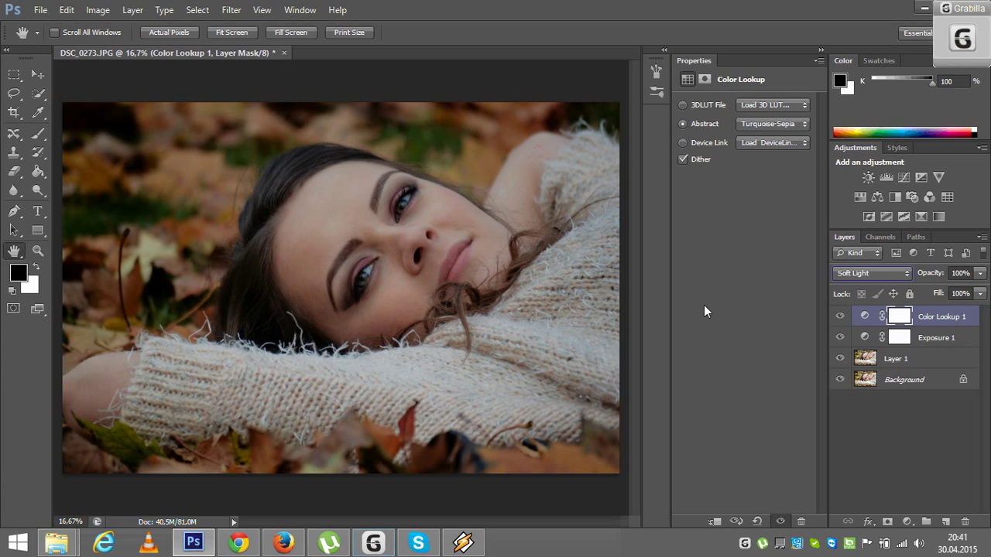
{"action": "key", "text": "ctrl+alt+z"}
{"action": "key", "text": "ctrl+alt+z"}
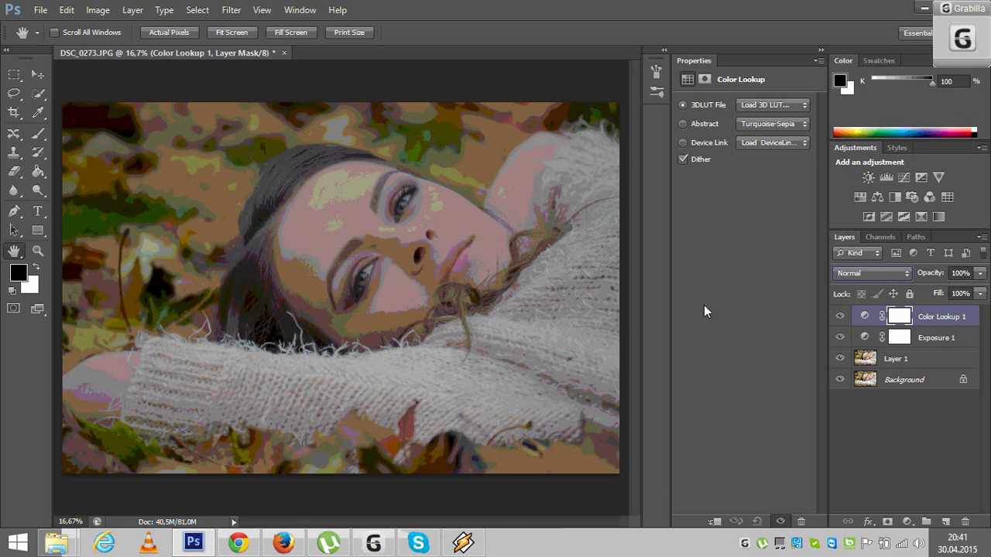
Apply Sienna-Blue in Soft Light to Color Lookup 1 and add Color Lookup 2 above it
{"action": "left_click", "coordinate": [772, 124]}
{"action": "left_click", "coordinate": [759, 264]}
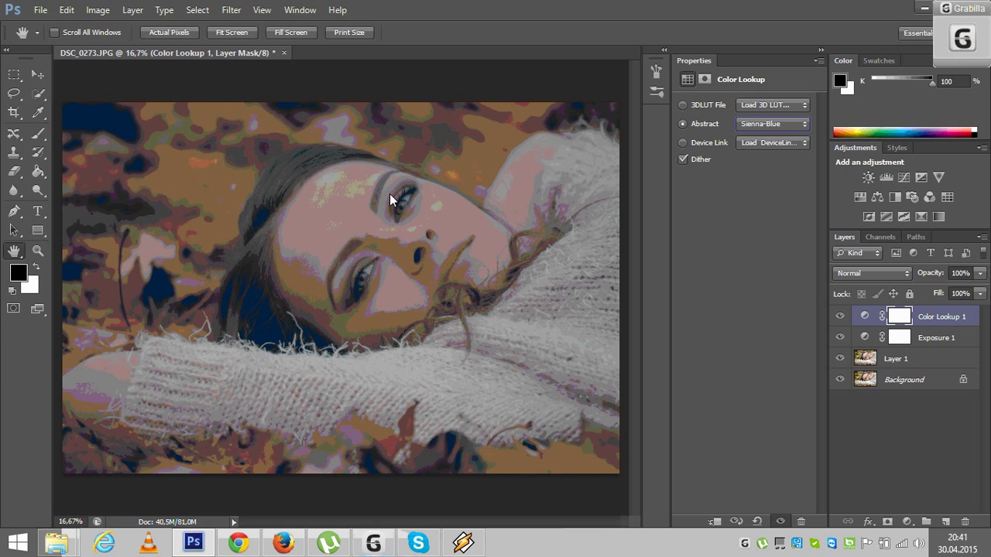
{"action": "key", "text": "backslash"}
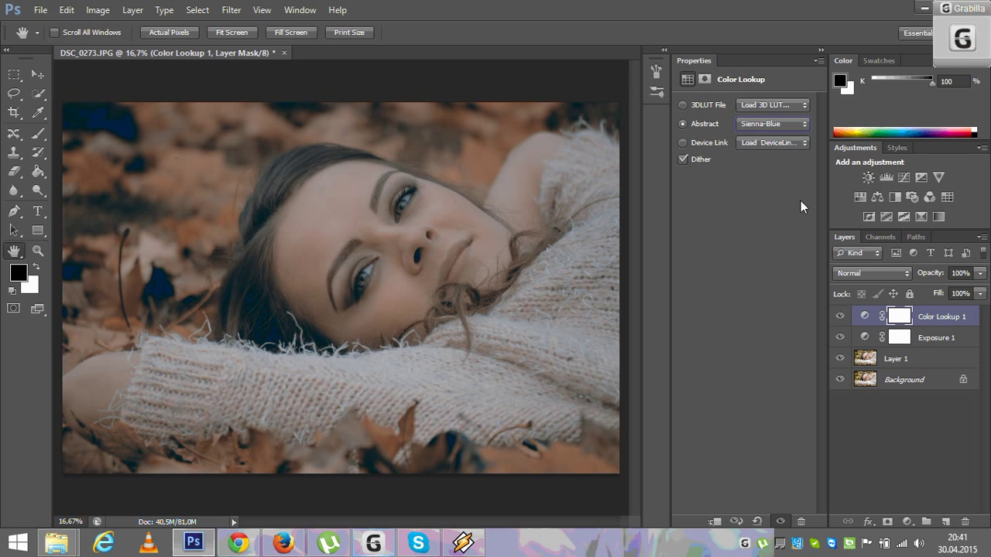
{"action": "left_click", "coordinate": [873, 273]}
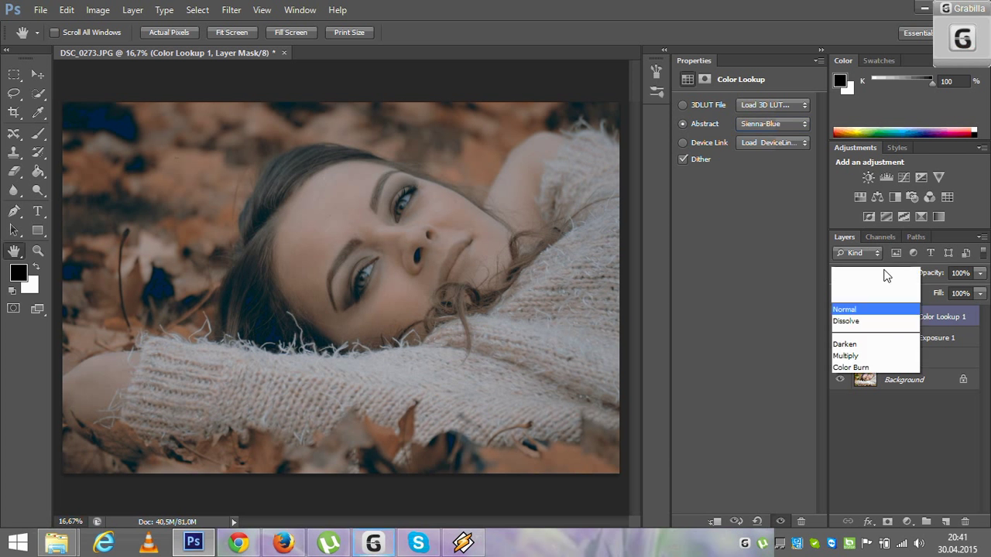
{"action": "left_click", "coordinate": [872, 194]}
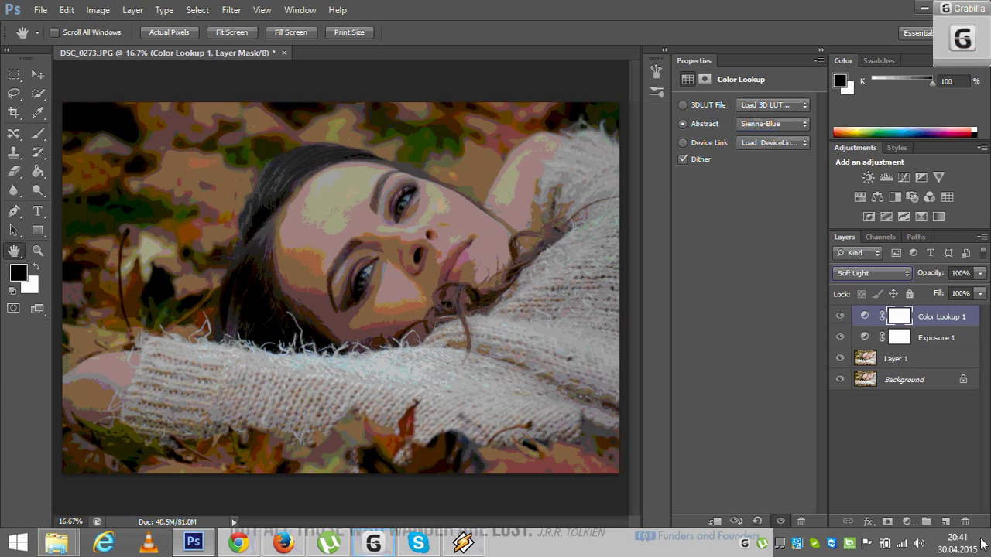
{"action": "left_click", "coordinate": [905, 523]}
{"action": "left_click", "coordinate": [913, 429]}
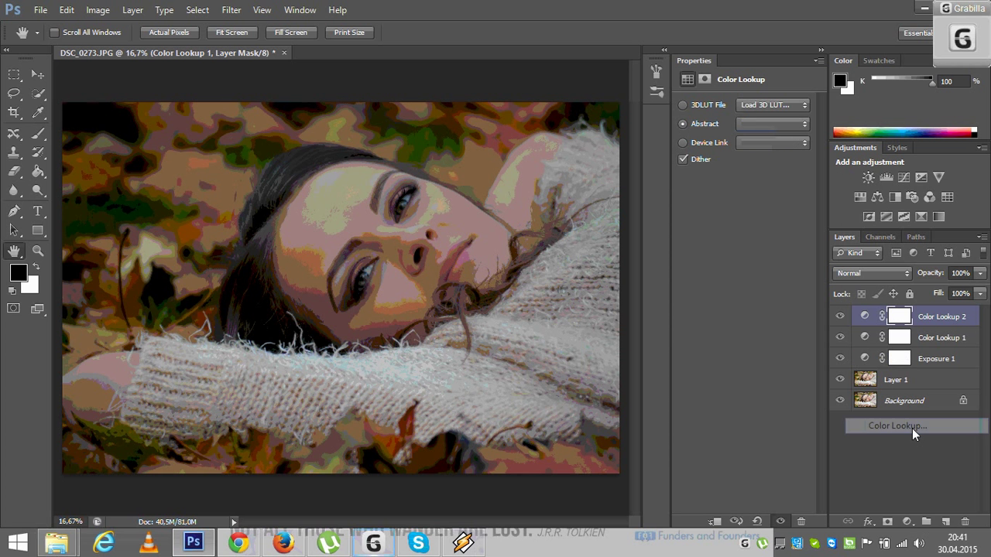
Apply the TealMagentaGold device link profile to Color Lookup 2 for a pinkish tone
{"action": "left_click", "coordinate": [773, 100]}
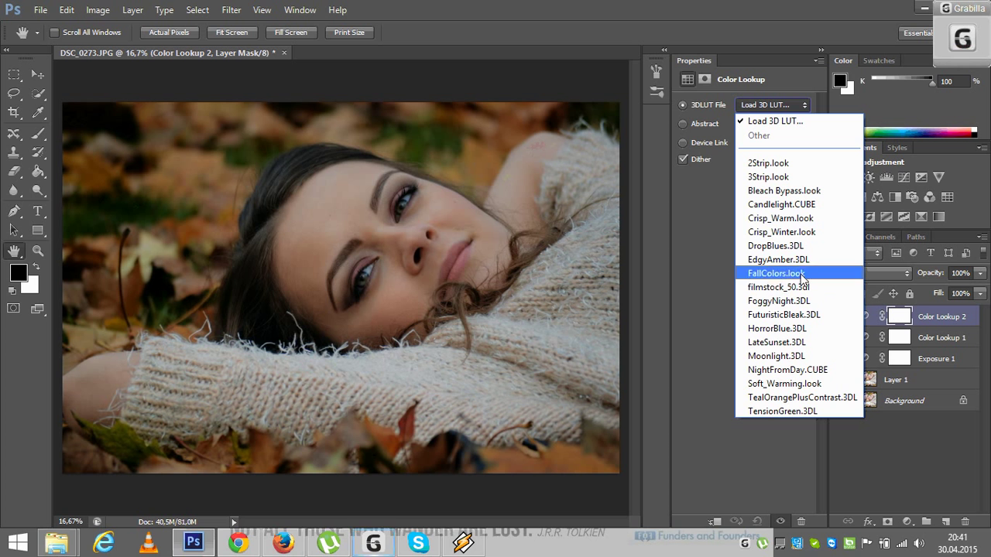
{"action": "left_click", "coordinate": [701, 315]}
{"action": "left_click", "coordinate": [763, 140]}
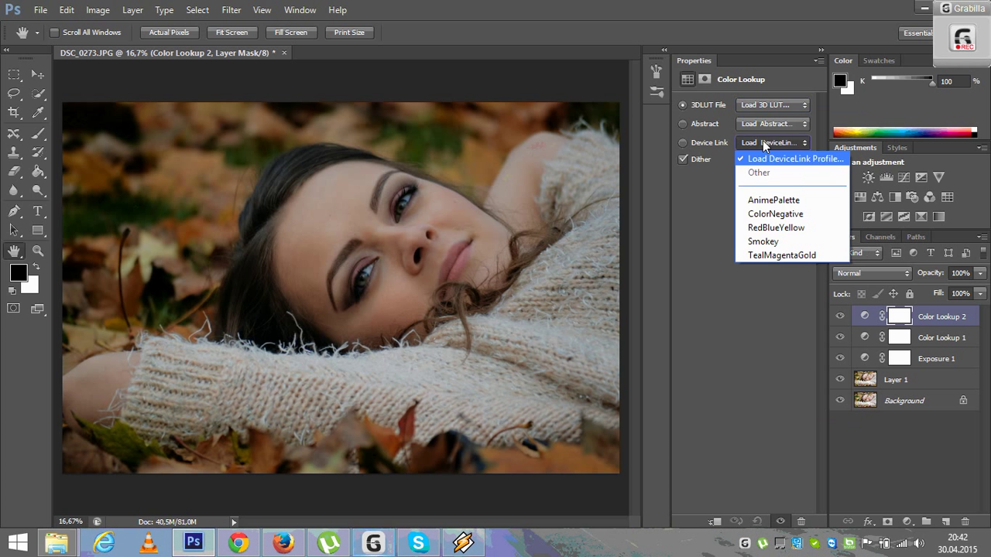
{"action": "left_click", "coordinate": [777, 255]}
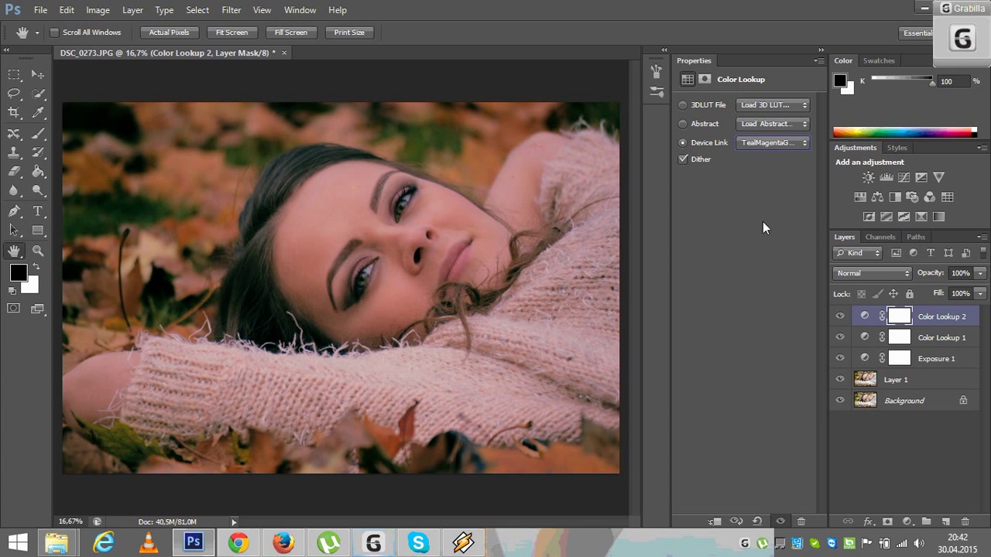
Try Color Lookup 2's blend modes and opacity slider, keeping Normal blending
{"action": "left_click", "coordinate": [896, 272]}
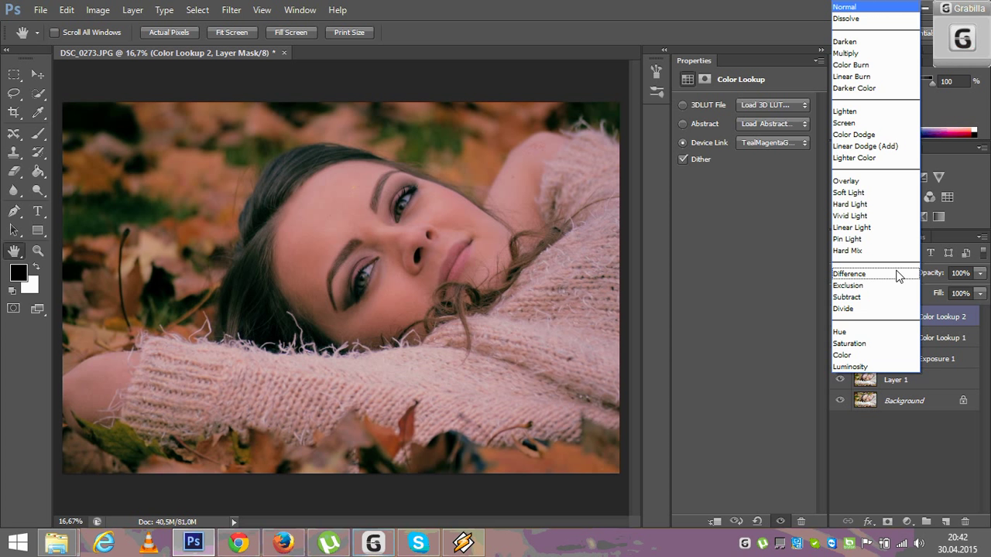
{"action": "key", "text": "Escape"}
{"action": "left_click", "coordinate": [979, 277]}
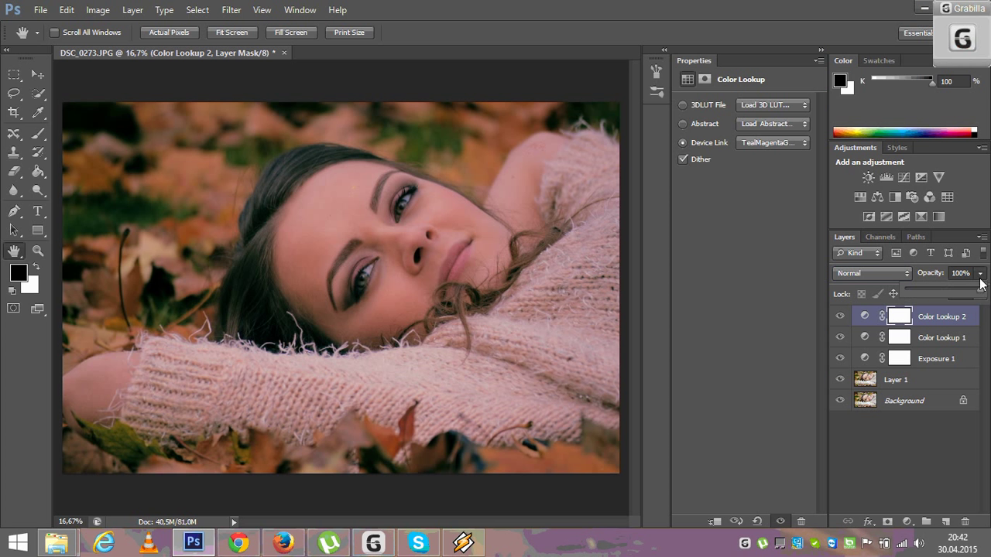
{"action": "mouse_move", "coordinate": [979, 291]}
{"action": "left_mouse_down"}
{"action": "mouse_move", "coordinate": [948, 298]}
{"action": "mouse_move", "coordinate": [973, 297]}
{"action": "left_mouse_up"}
{"action": "mouse_move", "coordinate": [974, 296]}
{"action": "left_mouse_down"}
{"action": "mouse_move", "coordinate": [947, 298]}
{"action": "mouse_move", "coordinate": [990, 300]}
{"action": "left_mouse_up"}
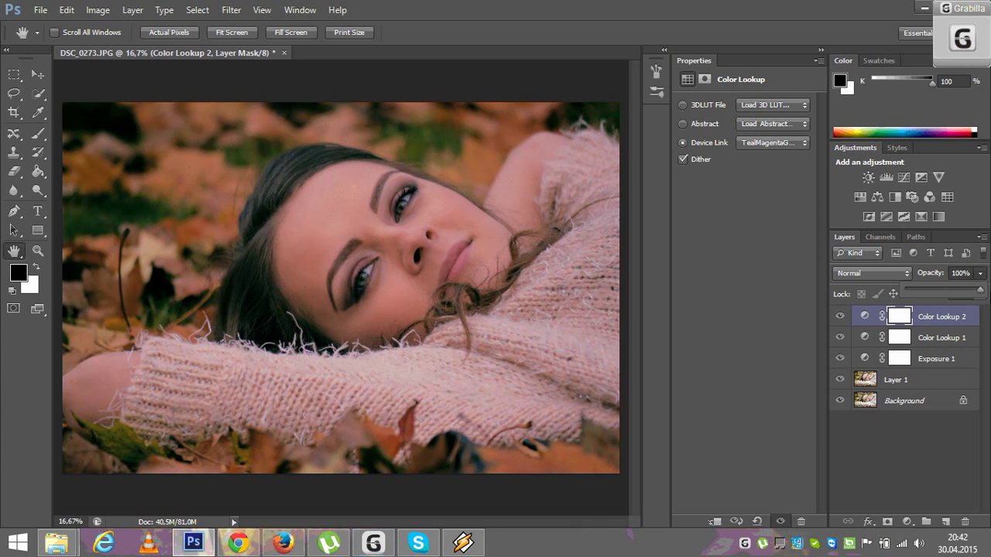
Hide Color Lookup 2 and test Color Lookup 1 at 58% opacity
{"action": "left_click", "coordinate": [843, 316]}
{"action": "left_click", "coordinate": [937, 336]}
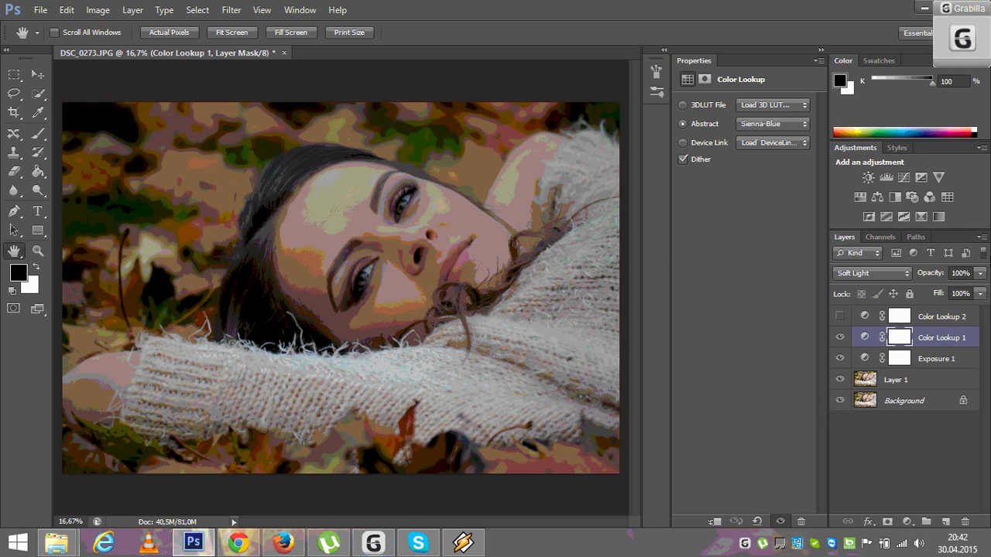
{"action": "left_click", "coordinate": [981, 274]}
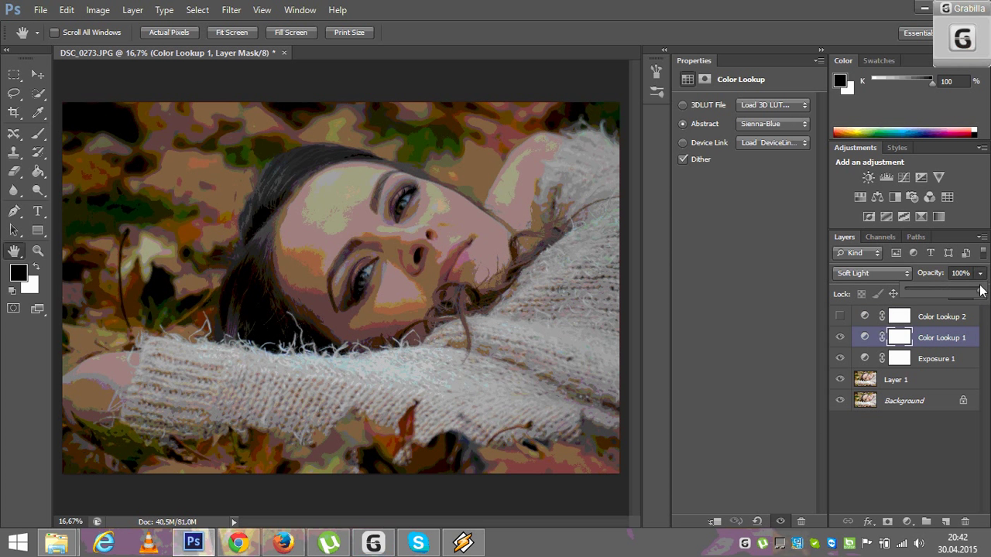
{"action": "left_click_drag", "start_coordinate": [981, 292], "coordinate": [949, 298]}
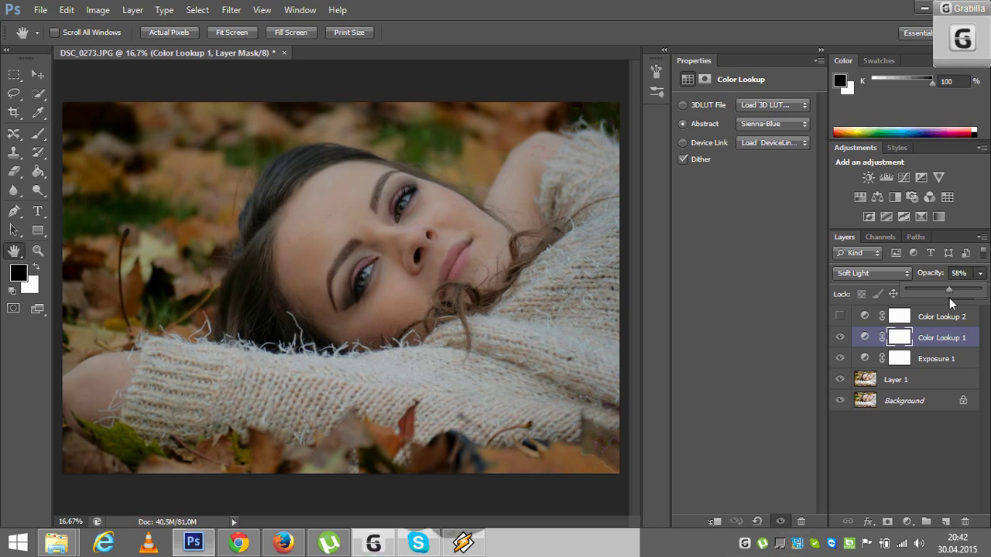
Toggle Color Lookup 1 and 2 visibility to compare each layer's contribution
{"action": "left_click", "coordinate": [843, 315]}
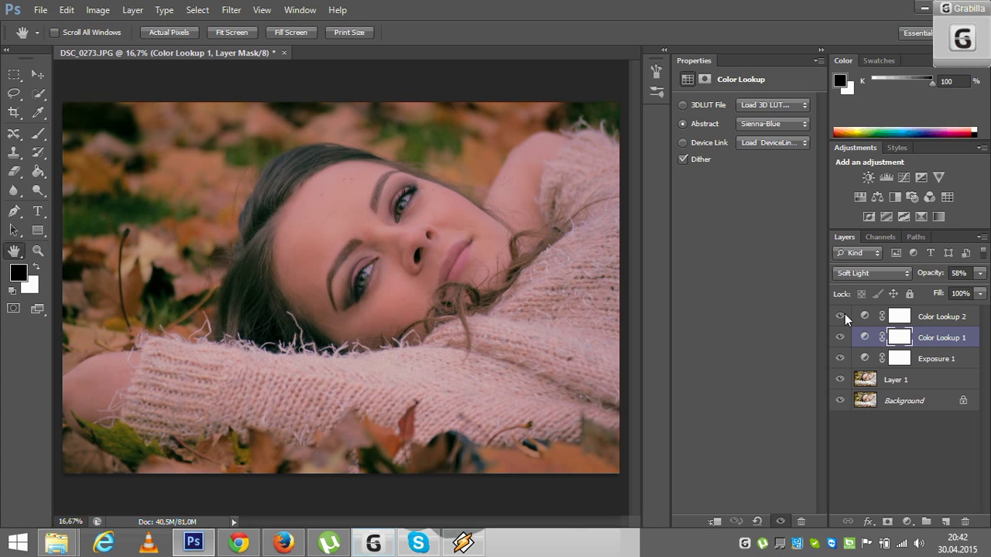
{"action": "left_click", "coordinate": [843, 336]}
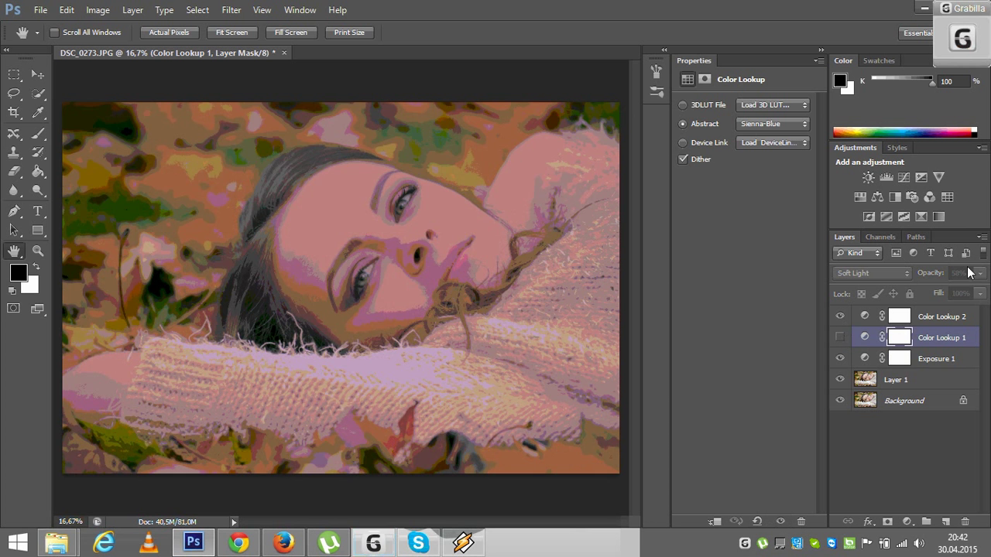
{"action": "left_click", "coordinate": [839, 317]}
{"action": "left_click", "coordinate": [840, 336]}
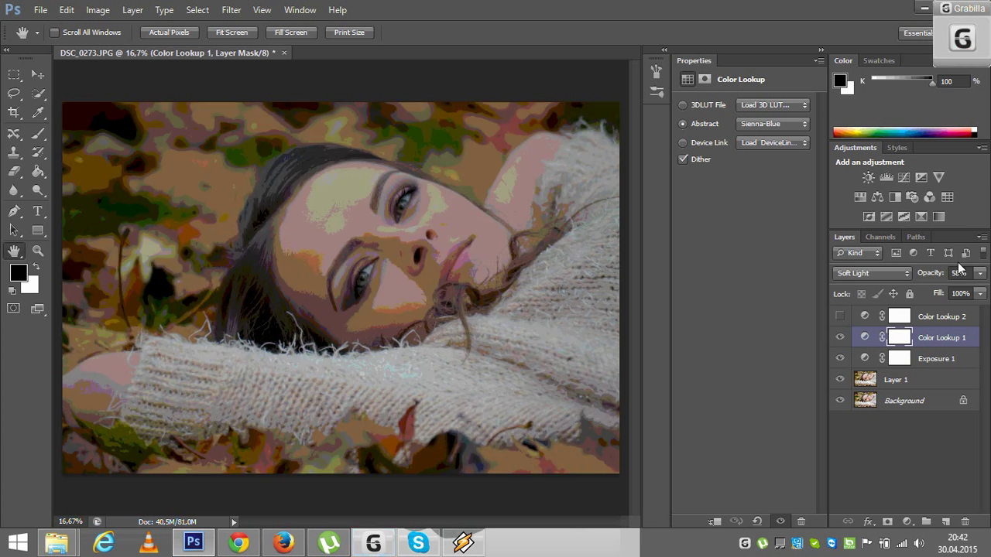
Restore Color Lookup 1 to 100% opacity, show both layers, and choose File > Save As
{"action": "left_click", "coordinate": [980, 274]}
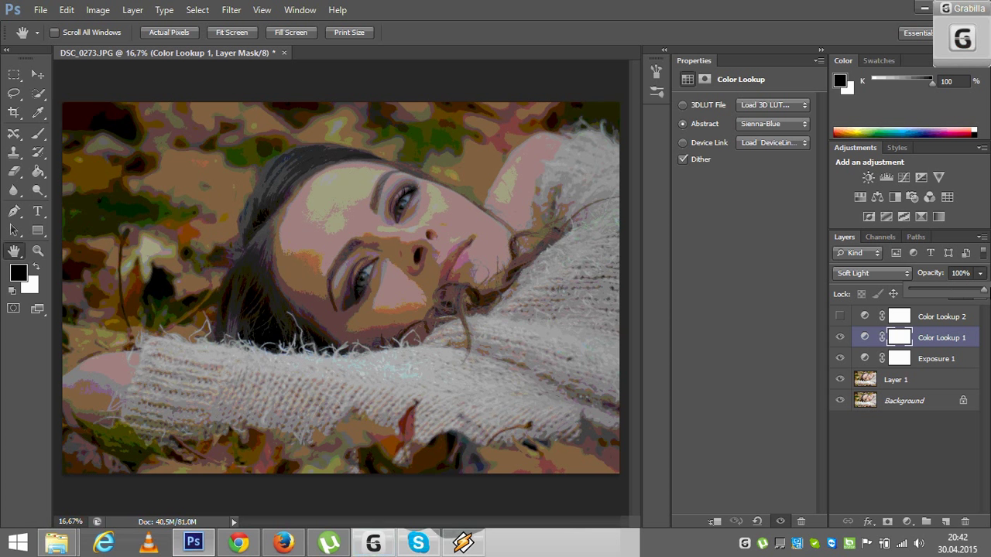
{"action": "left_click_drag", "start_coordinate": [952, 291], "coordinate": [985, 290]}
{"action": "left_click", "coordinate": [840, 317]}
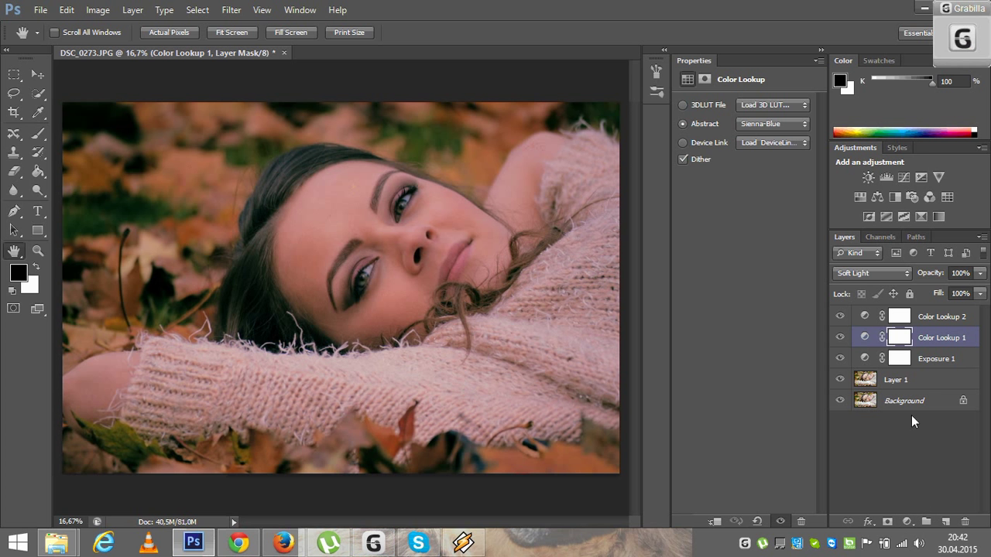
{"action": "left_click", "coordinate": [40, 10]}
{"action": "left_click", "coordinate": [72, 183]}
Save the photo as a JPEG named with the subject's name plus 'toamna' in My Curly Photography
{"action": "left_click", "coordinate": [343, 322]}
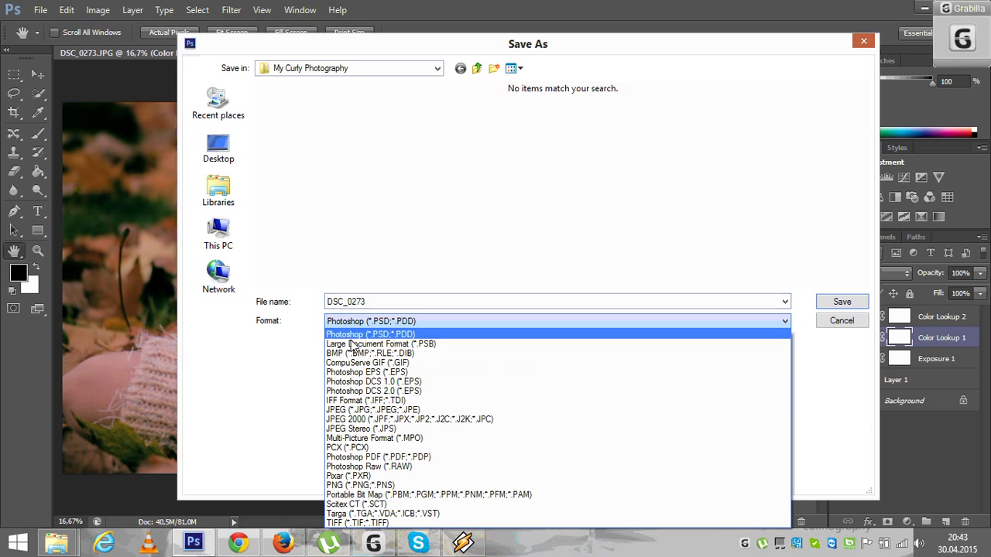
{"action": "left_click", "coordinate": [361, 410]}
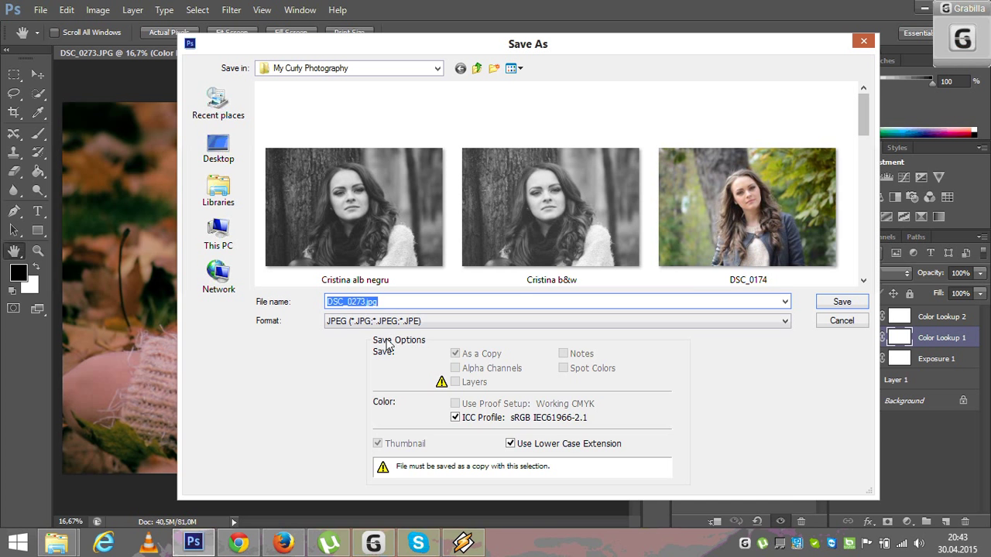
{"action": "left_click", "coordinate": [386, 325]}
{"action": "left_click", "coordinate": [385, 326]}
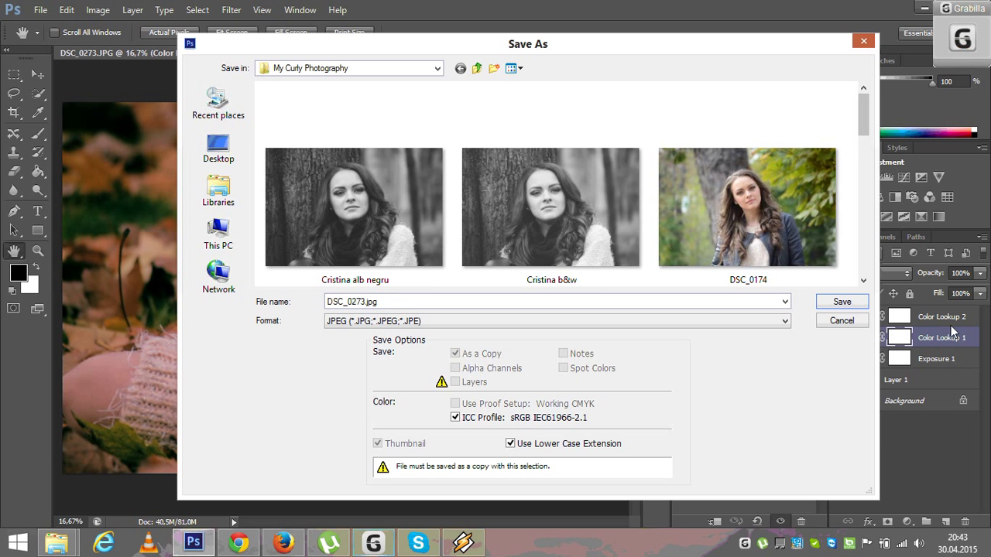
{"action": "double_click", "coordinate": [402, 302]}
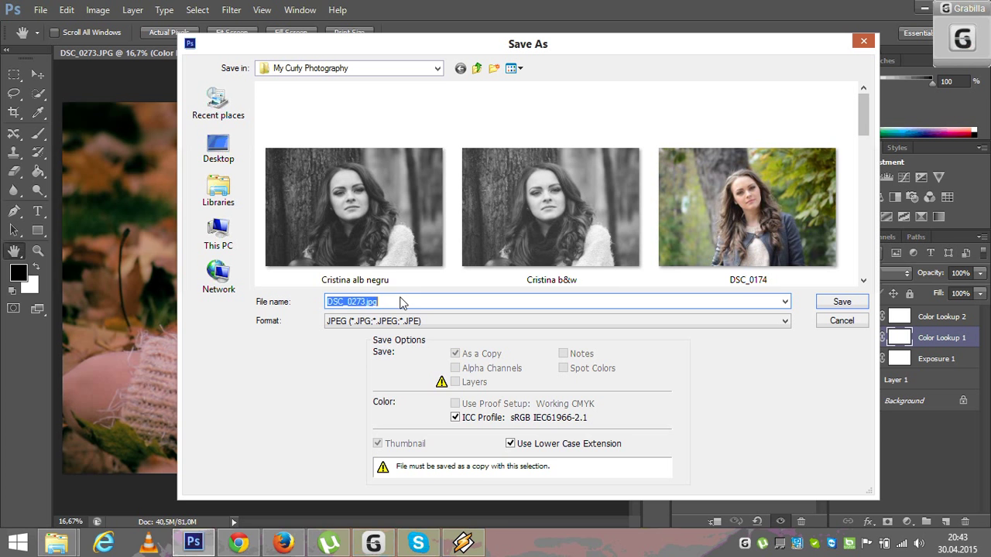
{"action": "type", "text": "Cristina"}
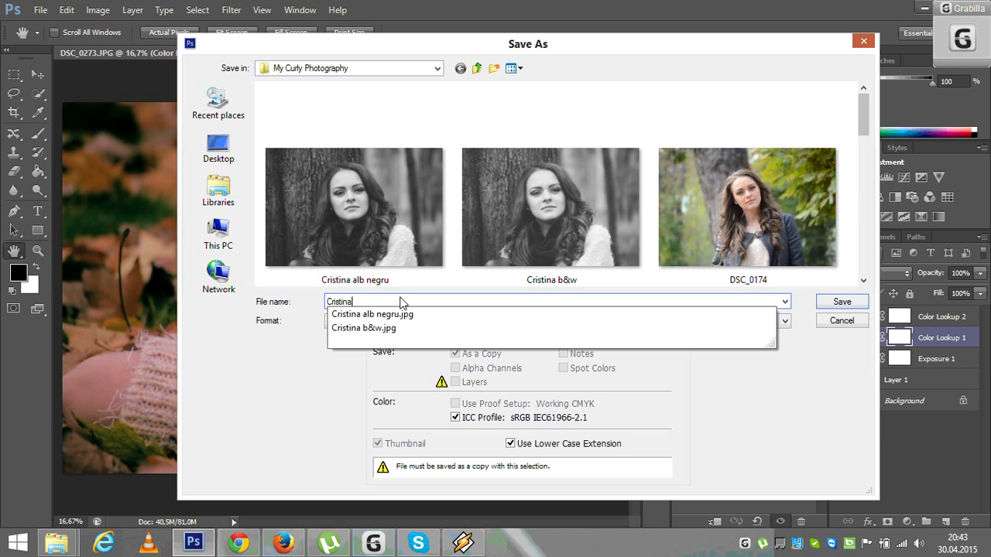
{"action": "type", "text": " toam"}
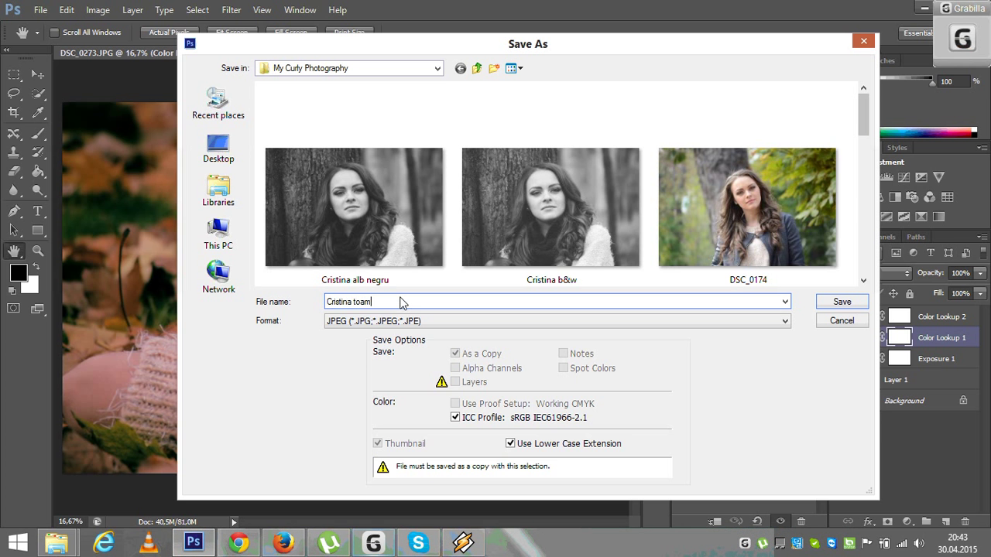
{"action": "type", "text": "na"}
{"action": "left_click", "coordinate": [854, 307]}
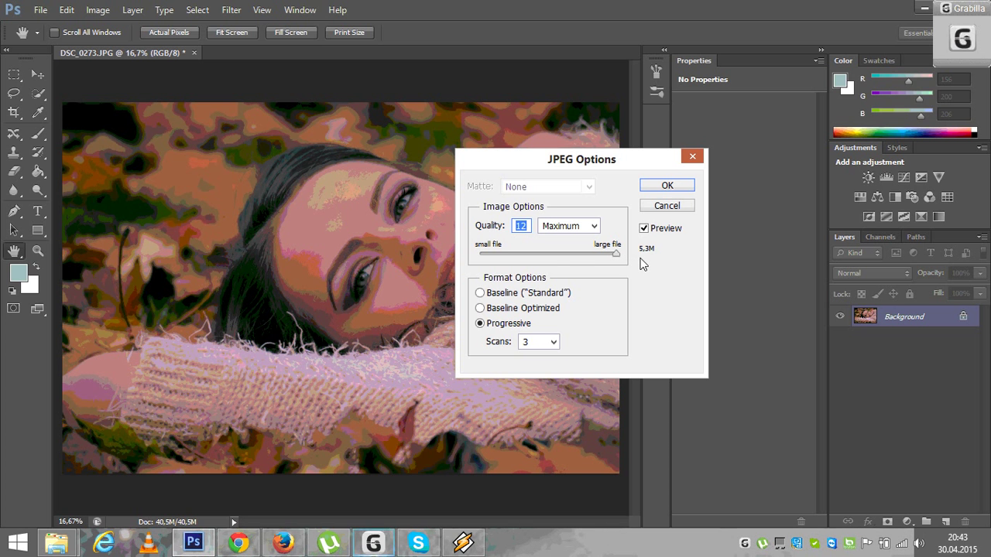
Set JPEG quality to 12 (Maximum), progressive with 3 scans, and confirm
{"action": "left_click_drag", "start_coordinate": [616, 254], "coordinate": [462, 255]}
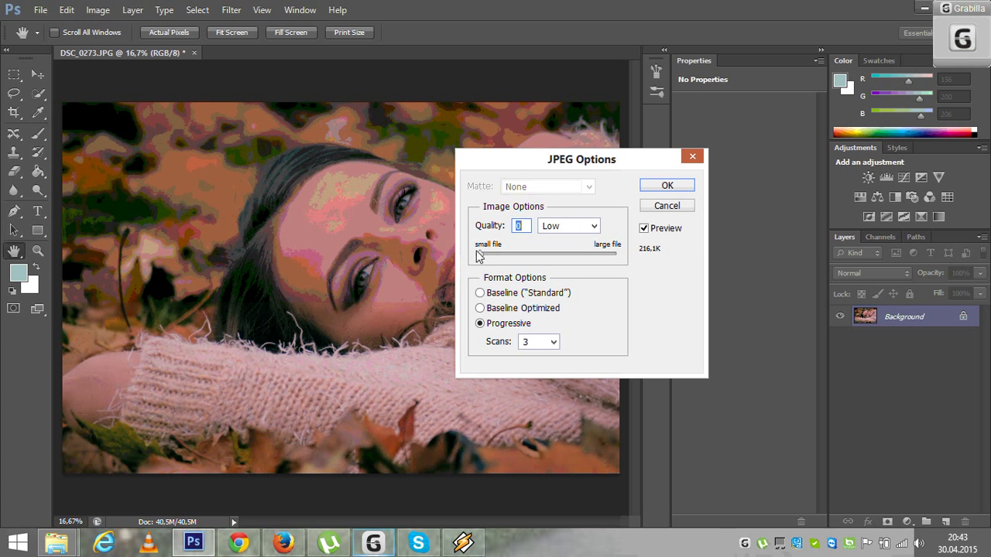
{"action": "left_click_drag", "start_coordinate": [480, 258], "coordinate": [672, 249]}
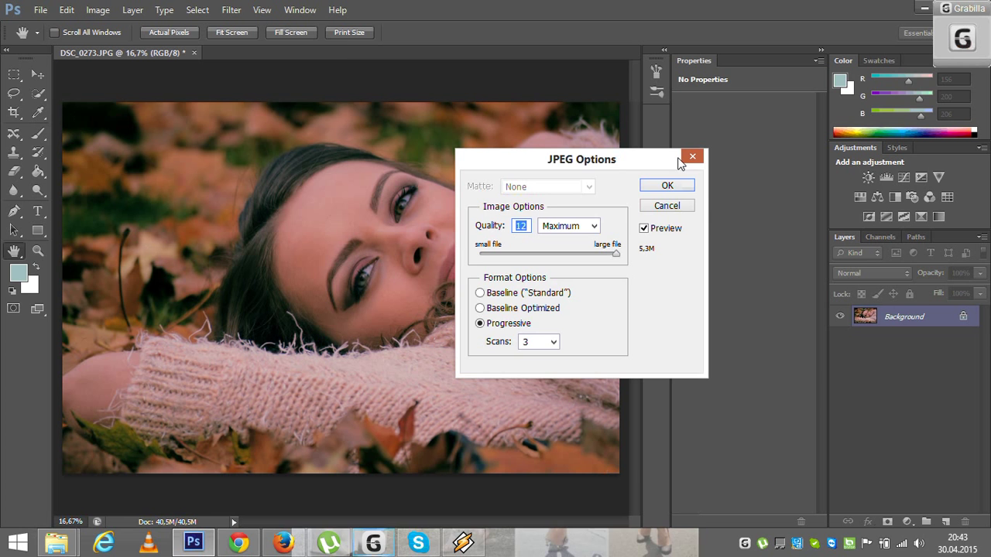
{"action": "left_click", "coordinate": [680, 187]}
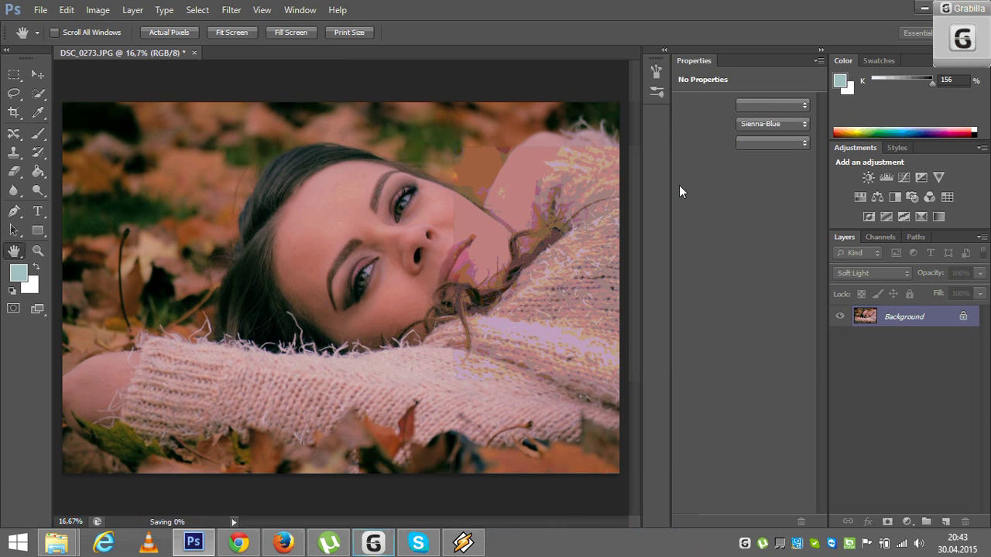